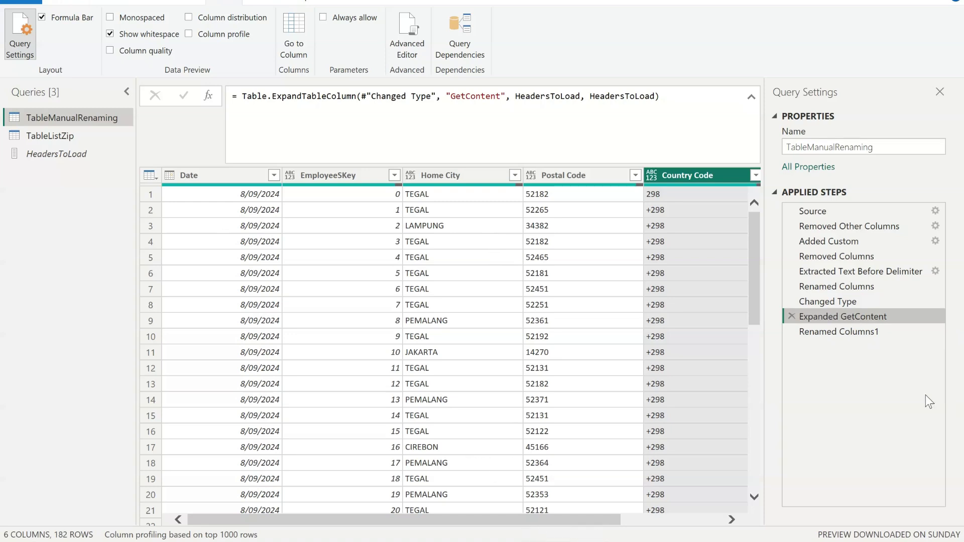
Show the Renamed Columns1 result and inspect the Employee-prefixed column headers
{"action": "left_click", "coordinate": [814, 332]}
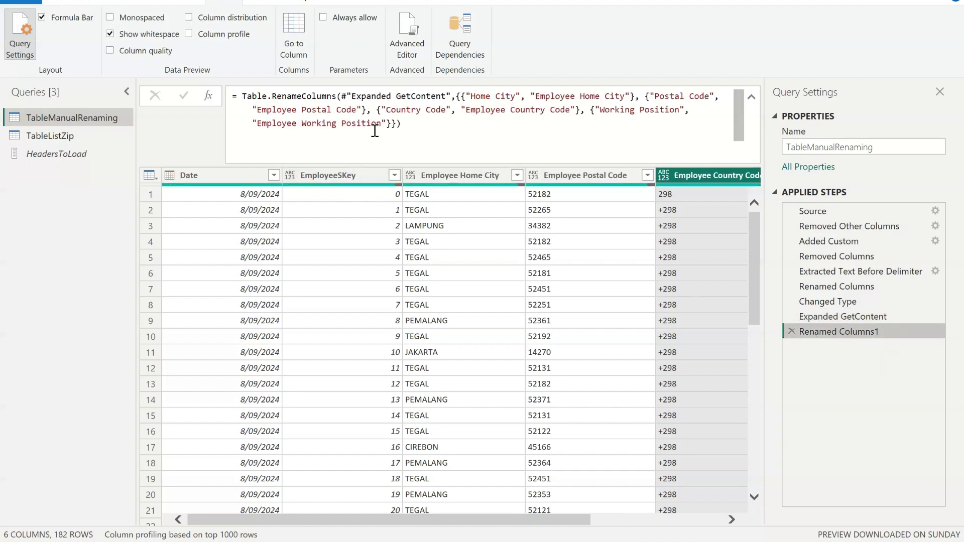
{"action": "left_click", "coordinate": [334, 177]}
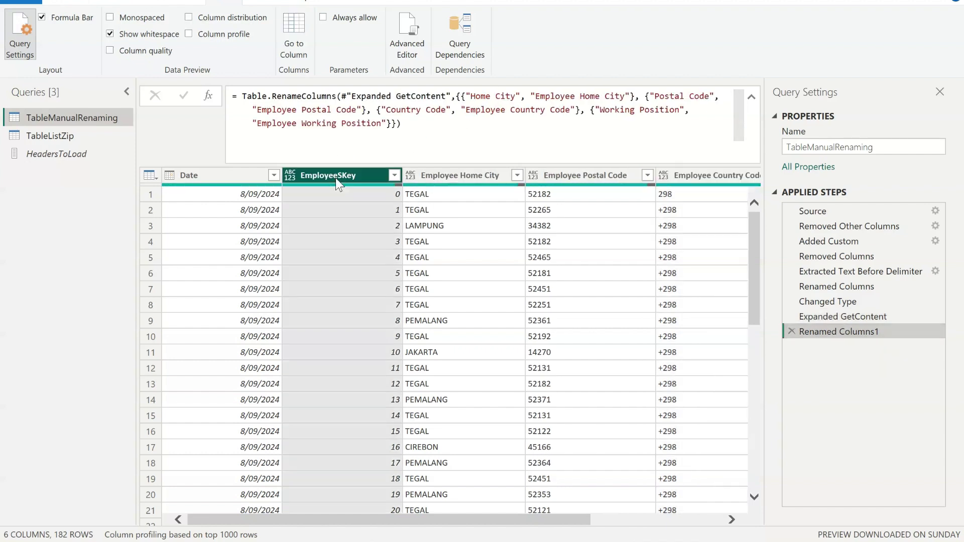
{"action": "left_click", "coordinate": [454, 179]}
{"action": "left_click", "coordinate": [585, 176]}
{"action": "left_click", "coordinate": [703, 175]}
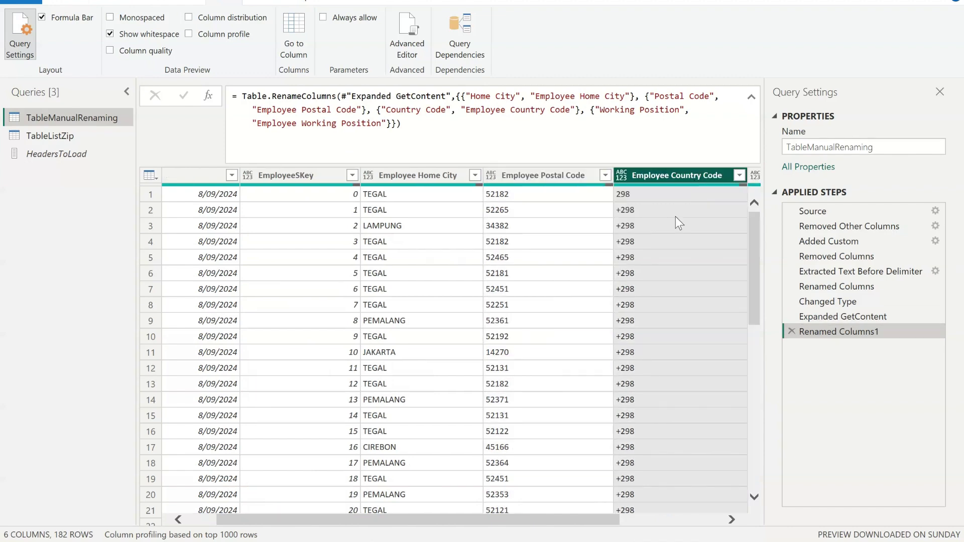
{"action": "left_click_drag", "start_coordinate": [512, 520], "coordinate": [615, 520]}
{"action": "left_click", "coordinate": [662, 173]}
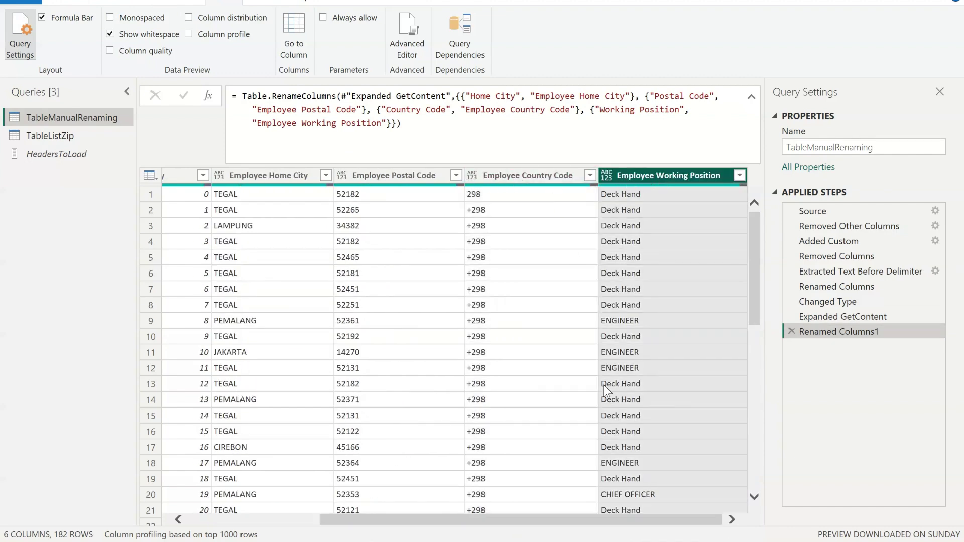
{"action": "left_click_drag", "start_coordinate": [594, 521], "coordinate": [270, 520]}
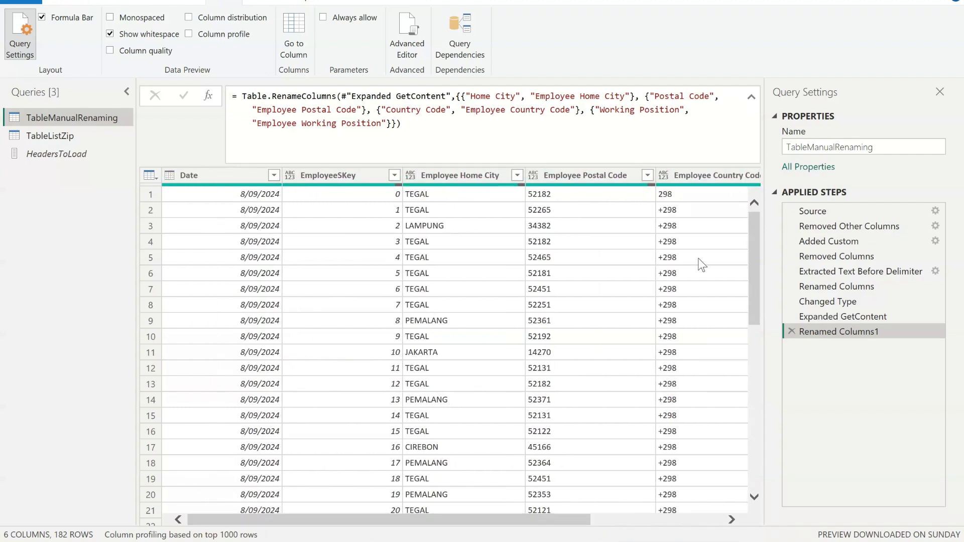
Compare with the Expanded GetContent step, then review the renamed headers again without changing names
{"action": "left_click", "coordinate": [843, 317]}
{"action": "left_click", "coordinate": [859, 332]}
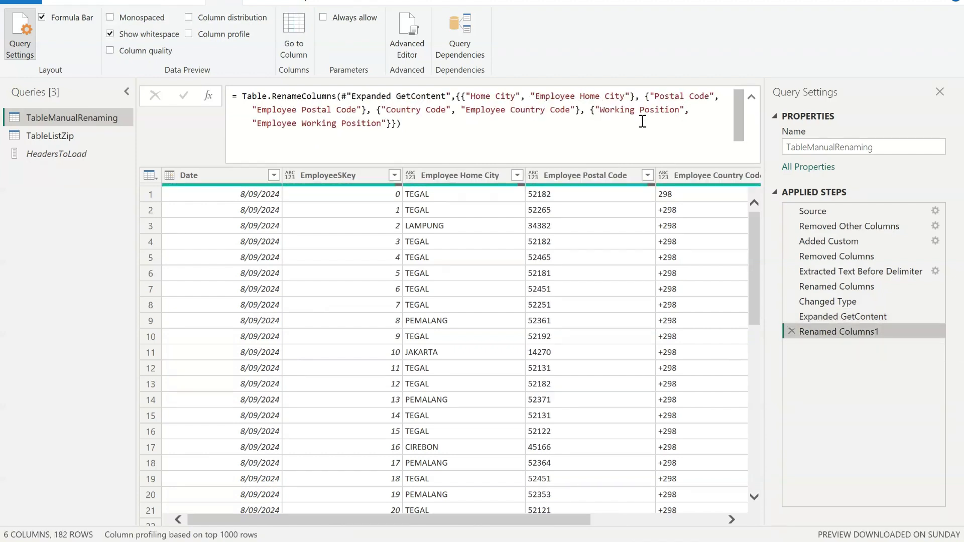
{"action": "double_click", "coordinate": [464, 176]}
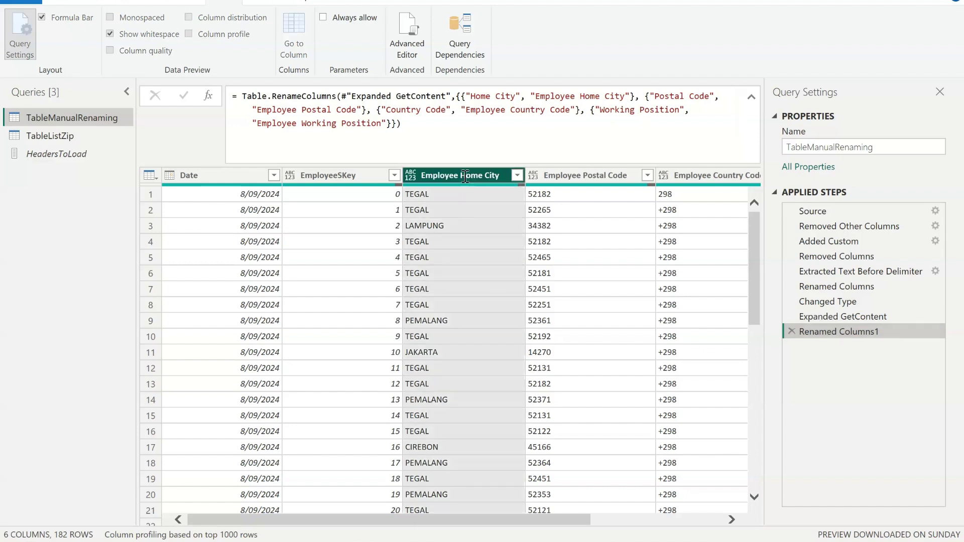
{"action": "double_click", "coordinate": [613, 177]}
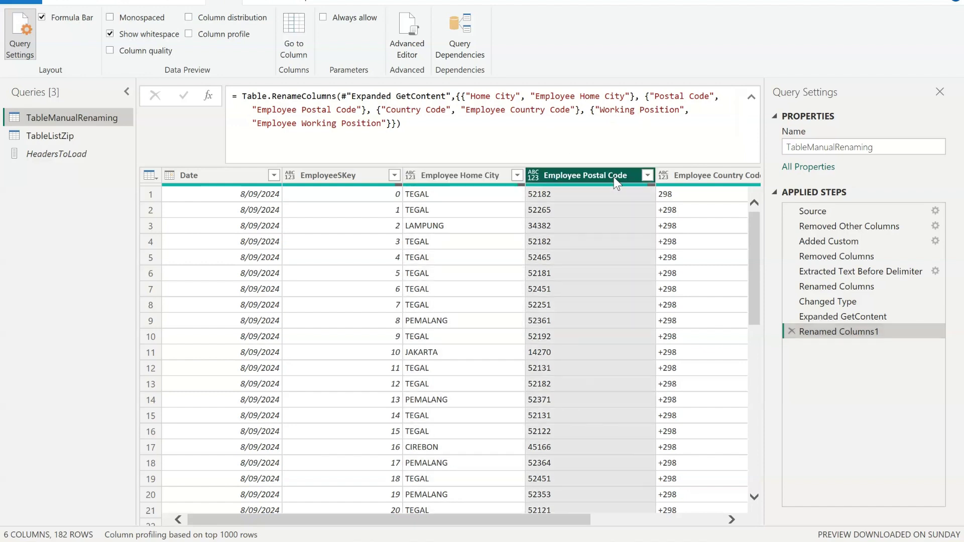
{"action": "key", "text": "Return"}
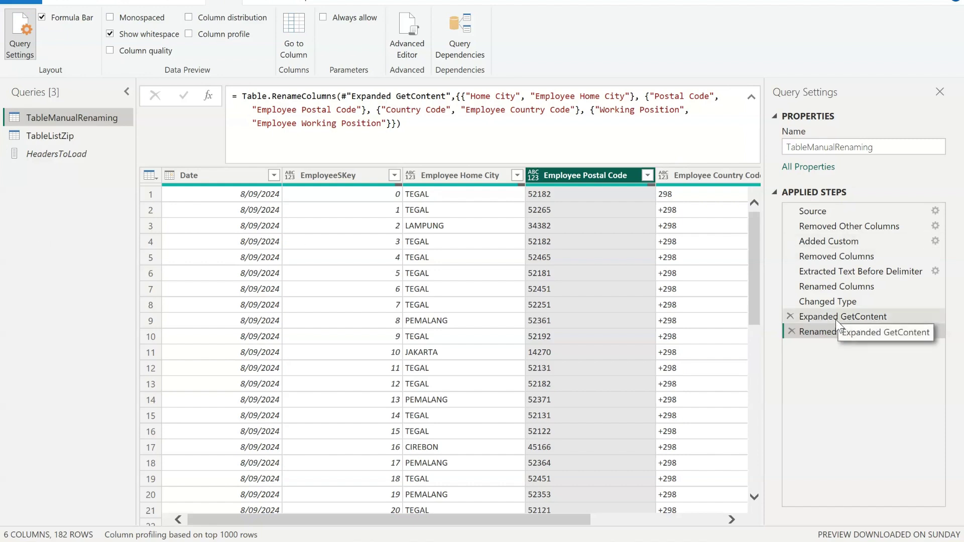
{"action": "left_click", "coordinate": [341, 175]}
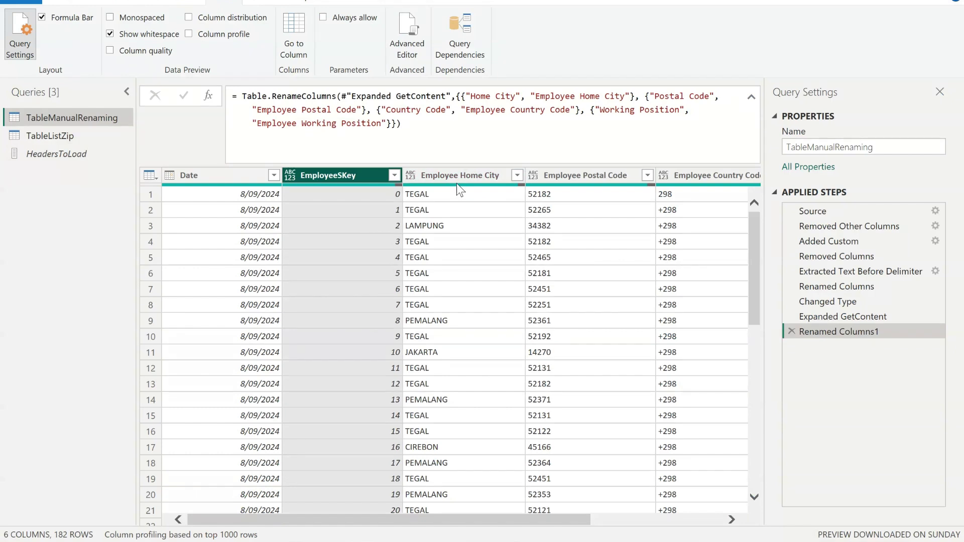
{"action": "left_click", "coordinate": [457, 177]}
{"action": "left_click", "coordinate": [593, 178]}
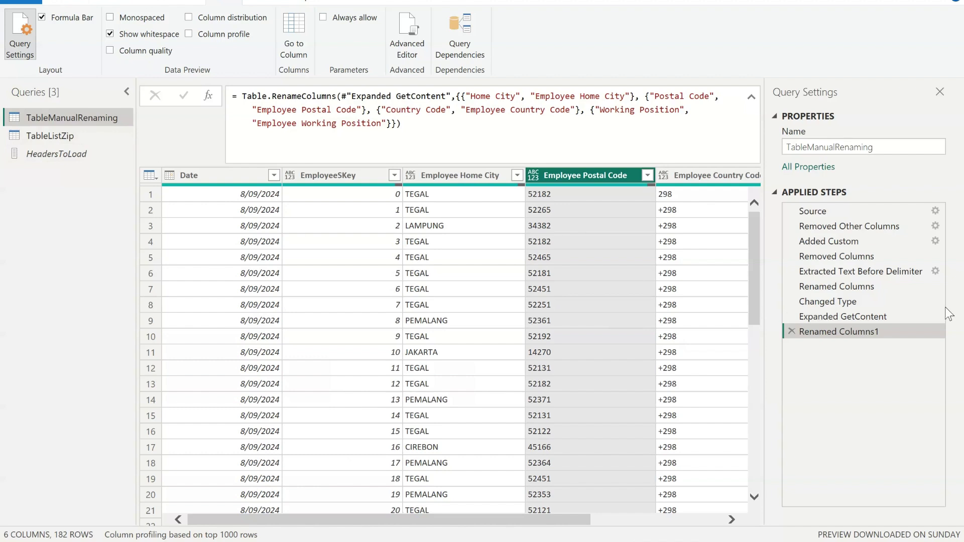
Check the HeadersToLoad list against the Expanded GetContent formula, then open HeadersToLoad
{"action": "left_click", "coordinate": [81, 155]}
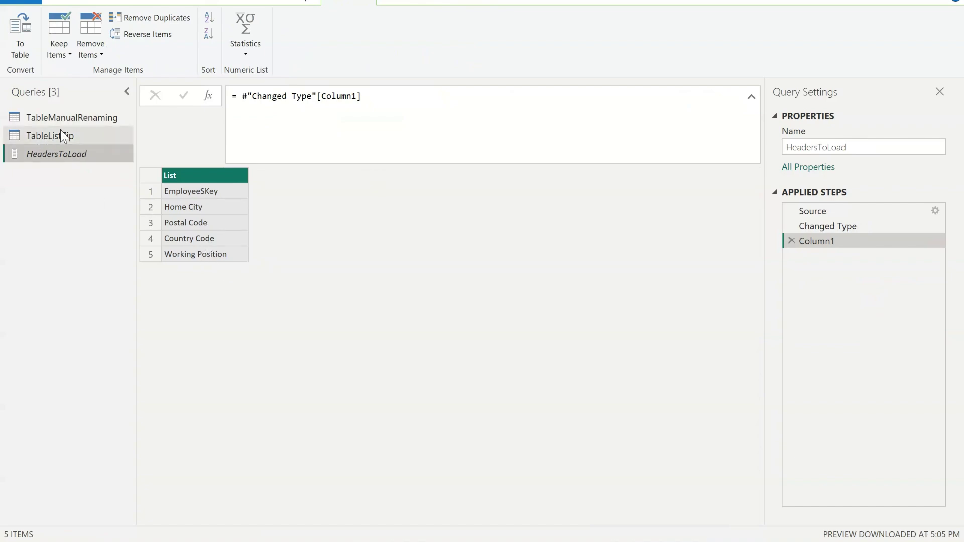
{"action": "left_click", "coordinate": [80, 119]}
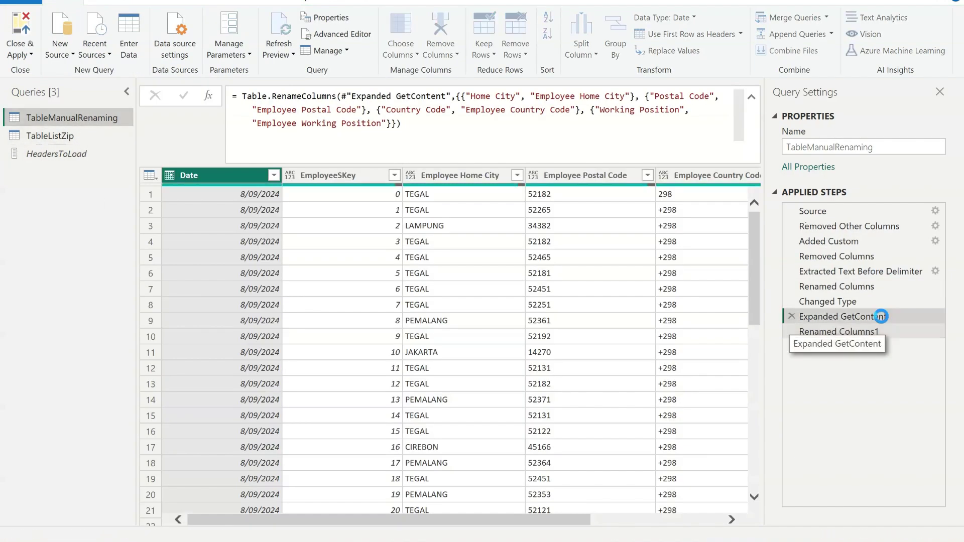
{"action": "left_click", "coordinate": [823, 316]}
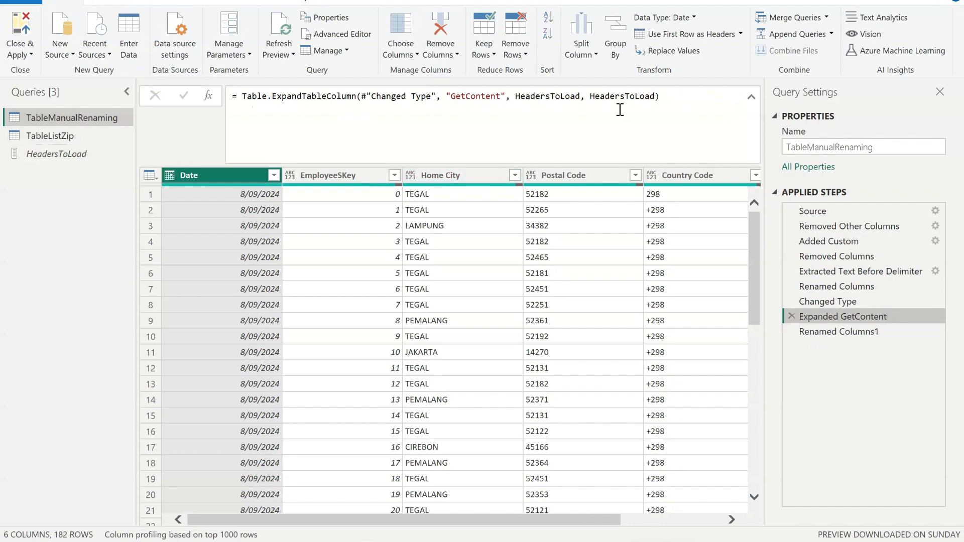
{"action": "left_click_drag", "start_coordinate": [516, 96], "coordinate": [659, 99]}
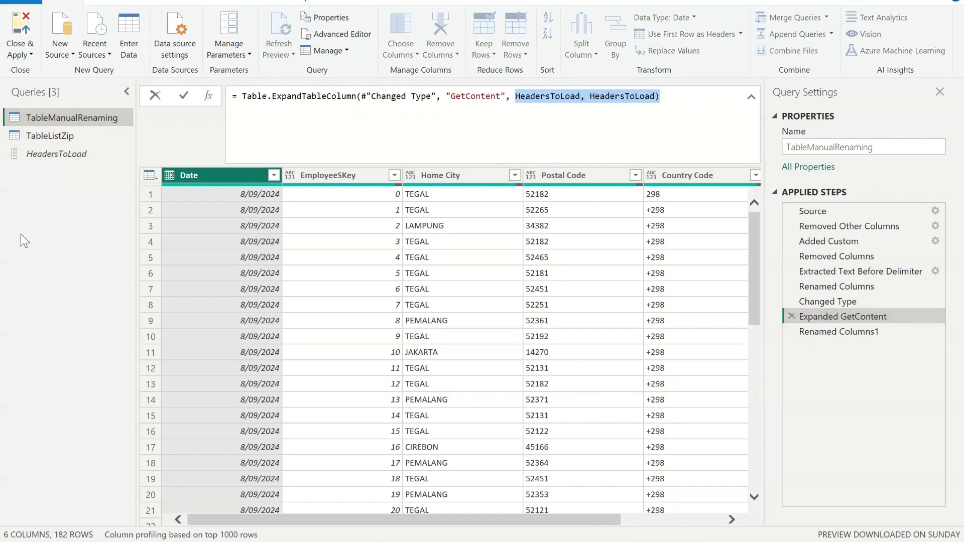
{"action": "left_click", "coordinate": [35, 231]}
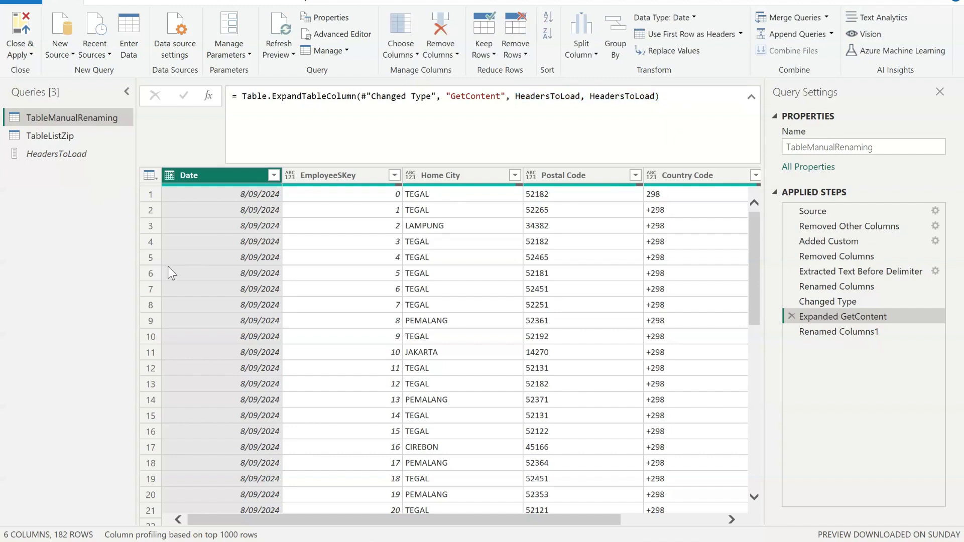
{"action": "left_click", "coordinate": [56, 154]}
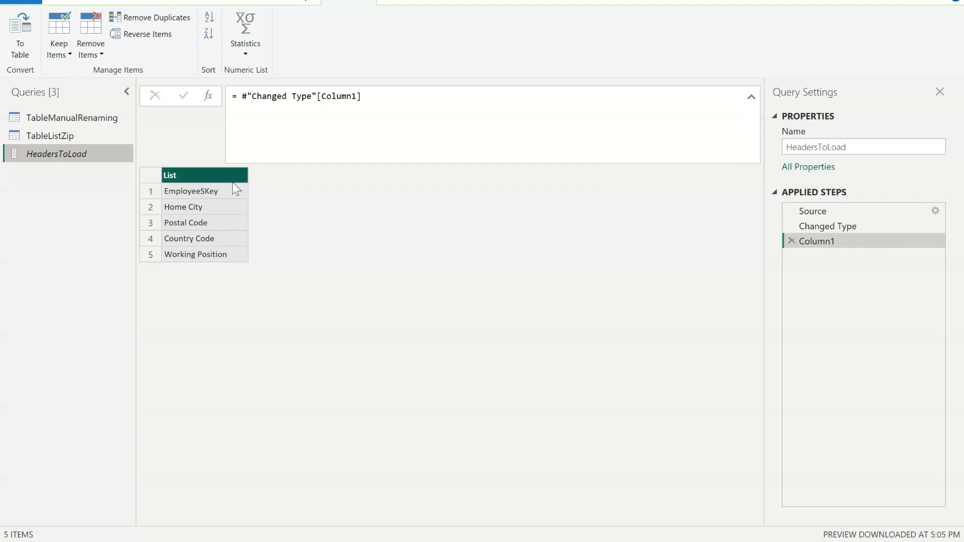
Reference HeadersToLoad in a new query and convert its header list into a one-column table
{"action": "right_click", "coordinate": [72, 155]}
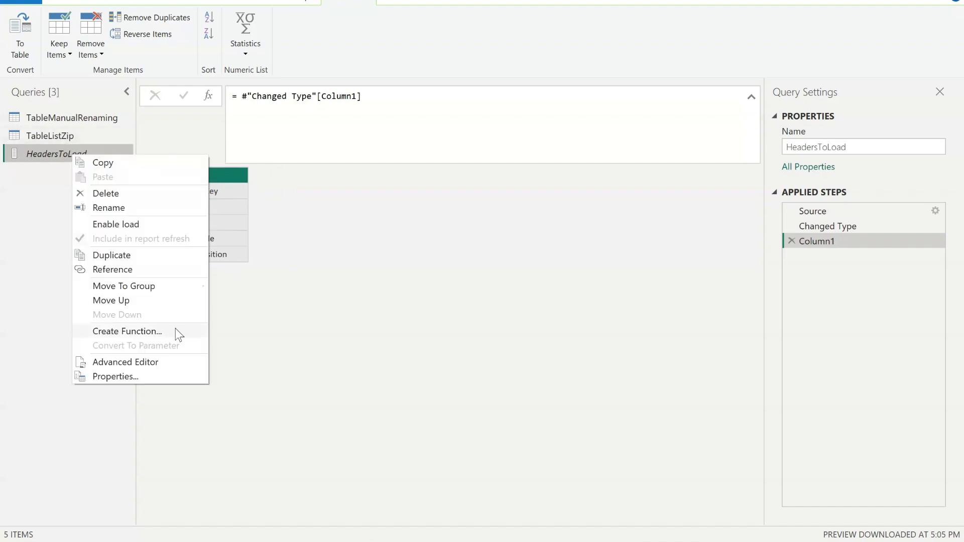
{"action": "left_click", "coordinate": [174, 270]}
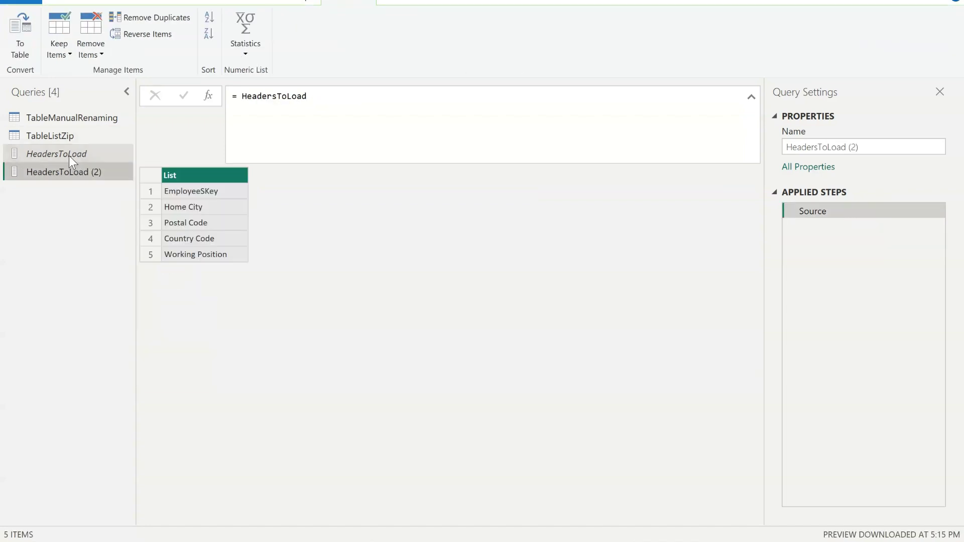
{"action": "right_click", "coordinate": [194, 176]}
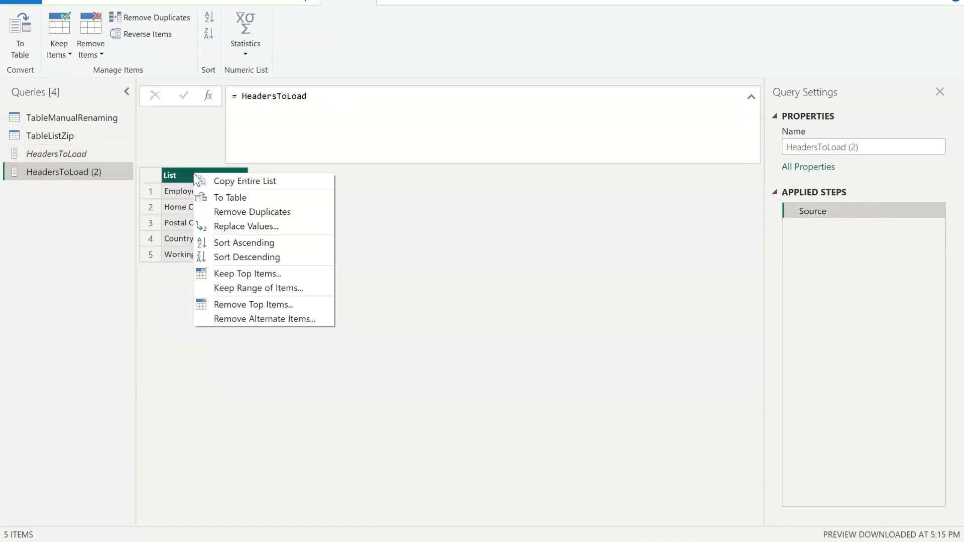
{"action": "left_click", "coordinate": [249, 197]}
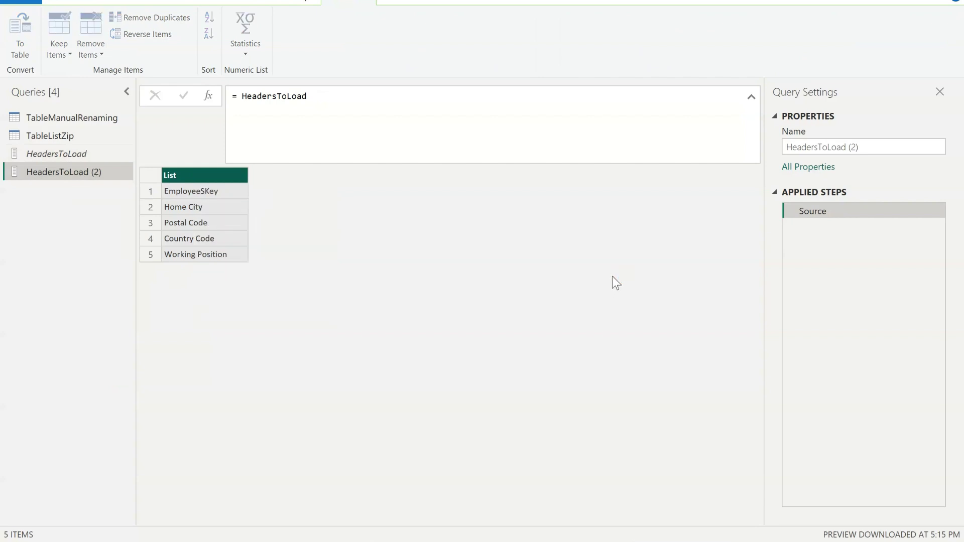
{"action": "left_click", "coordinate": [628, 327]}
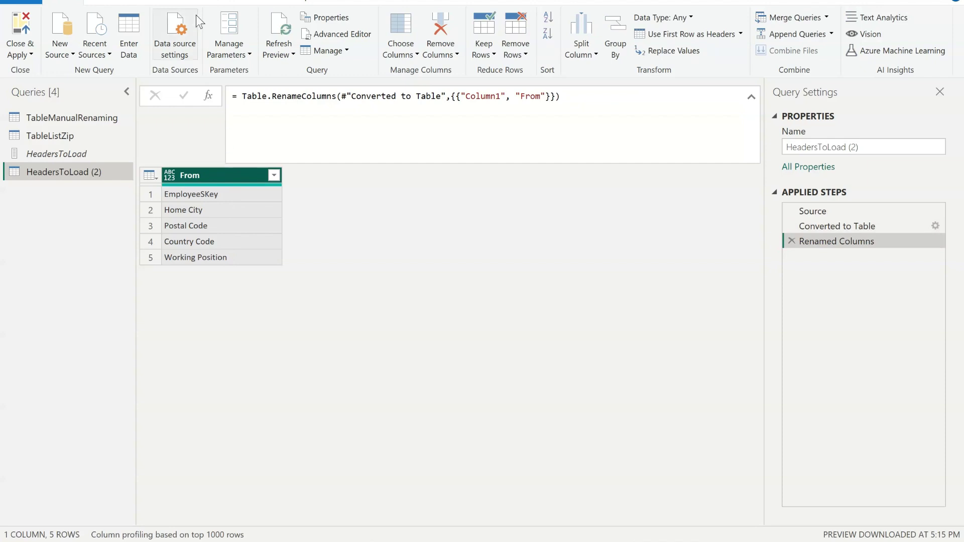
{"action": "left_click", "coordinate": [189, 2]}
Start a new custom column named To
{"action": "left_click", "coordinate": [70, 46]}
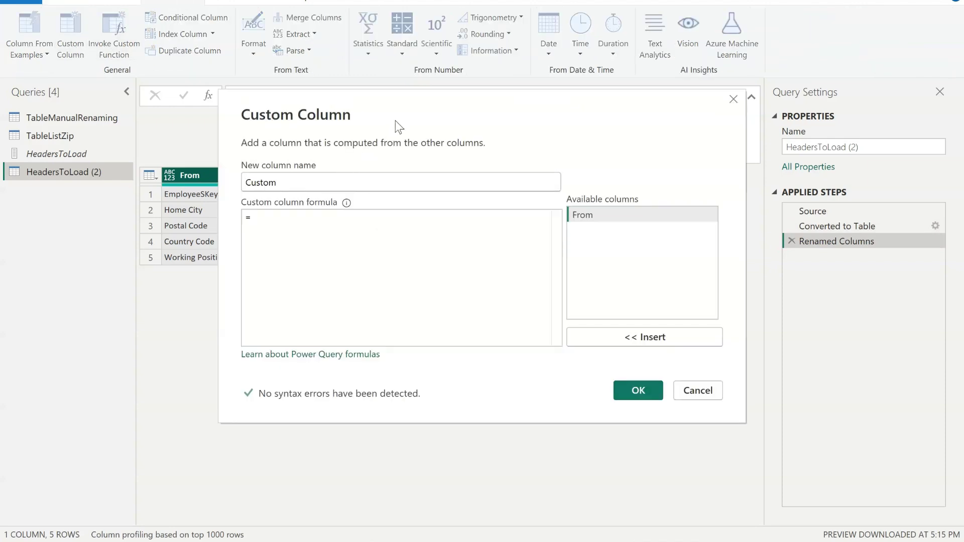
{"action": "left_click_drag", "start_coordinate": [396, 120], "coordinate": [484, 201]}
{"action": "double_click", "coordinate": [421, 258]}
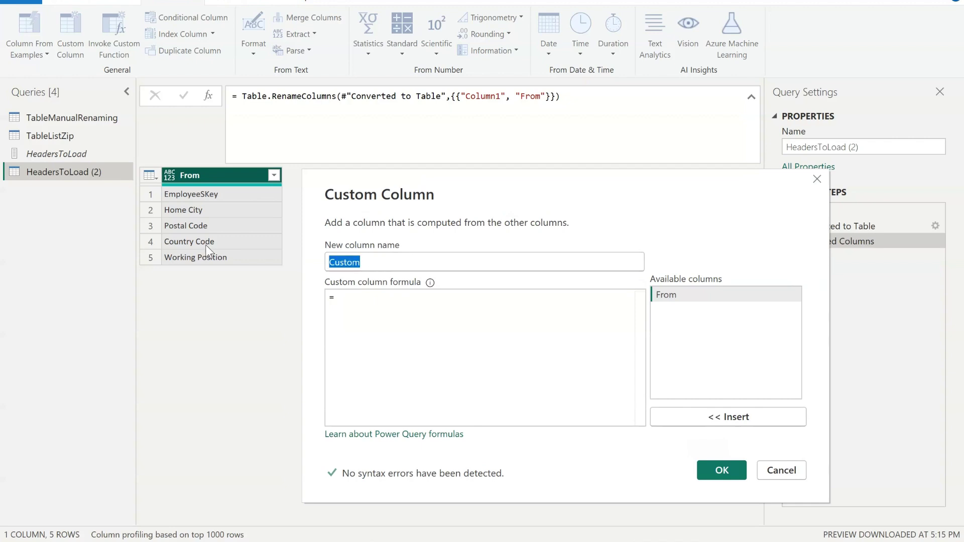
{"action": "type", "text": "To"}
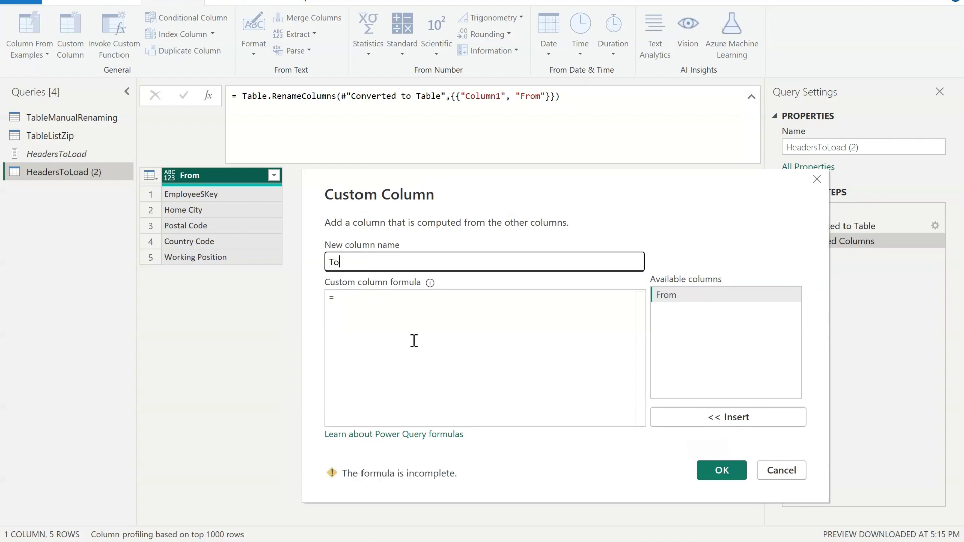
Give it the formula if Text.StartsWith([From], "Employee") then [From] else "Employee" & " " & [From]
{"action": "left_click", "coordinate": [415, 335]}
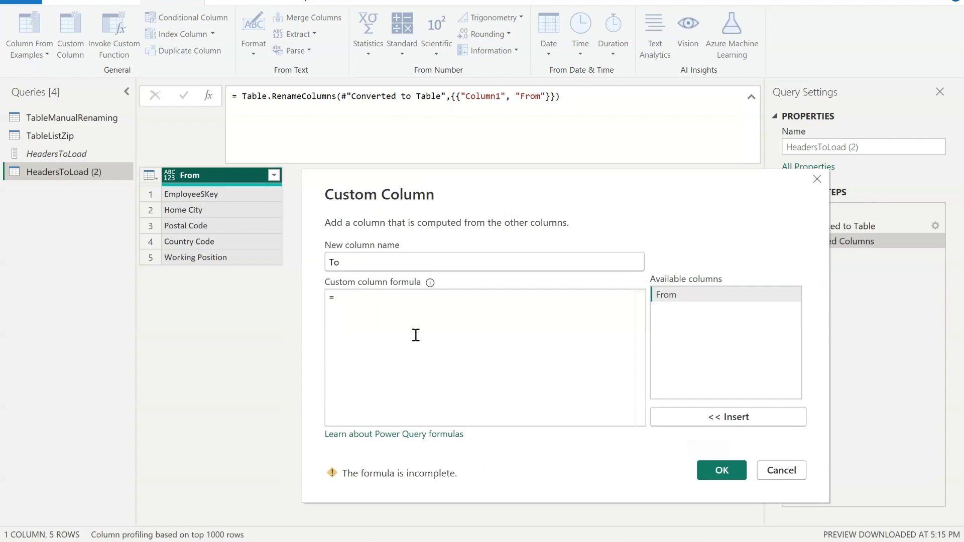
{"action": "type", "text": "if Text.StartsWith"}
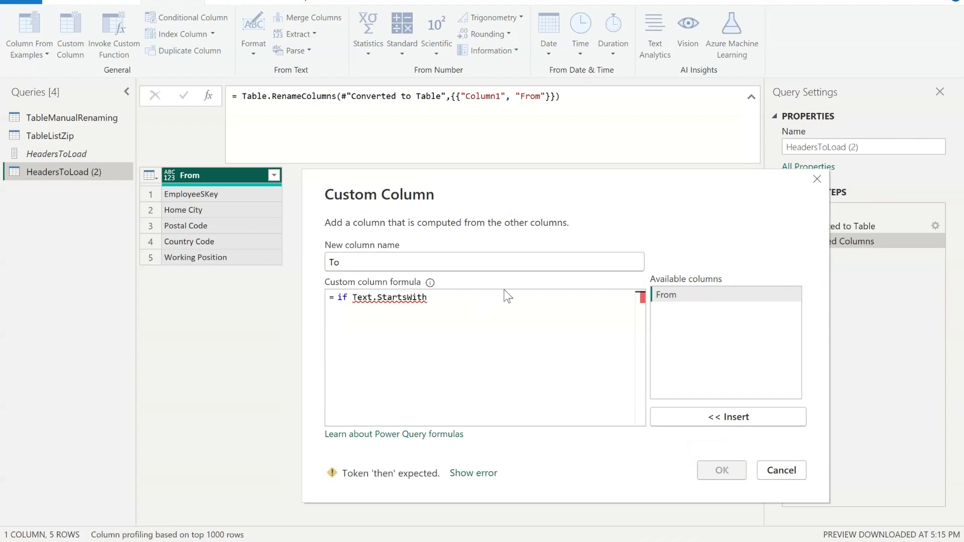
{"action": "type", "text": "("}
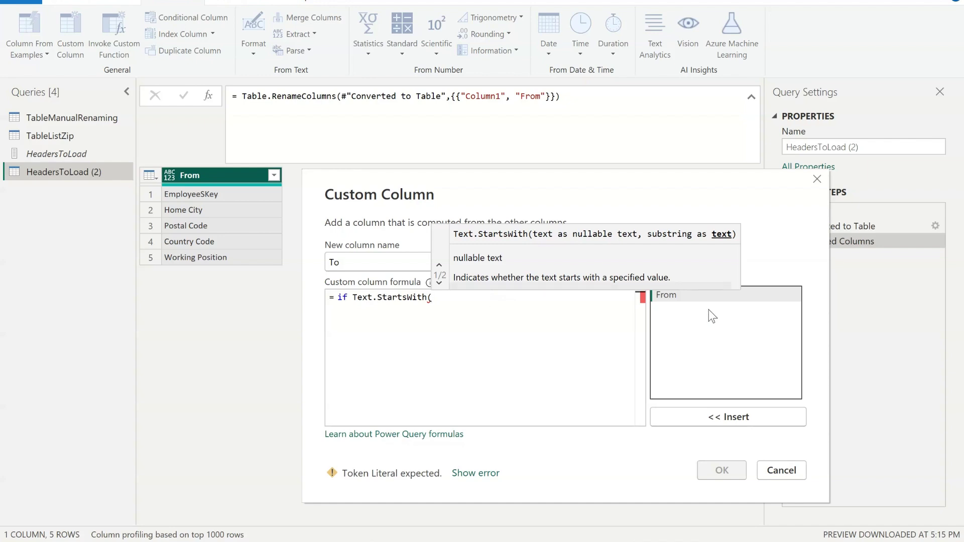
{"action": "double_click", "coordinate": [701, 296]}
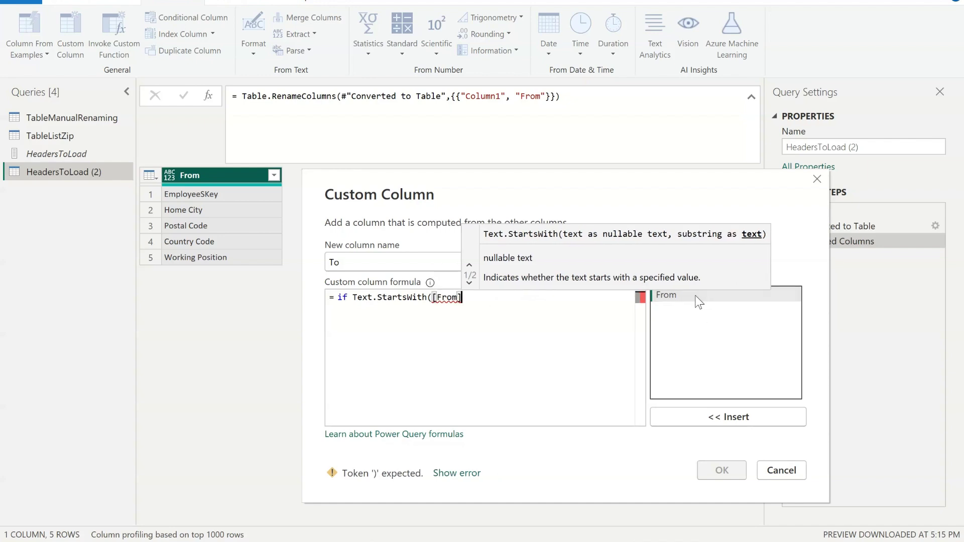
{"action": "type", "text": ", \"Emplo"}
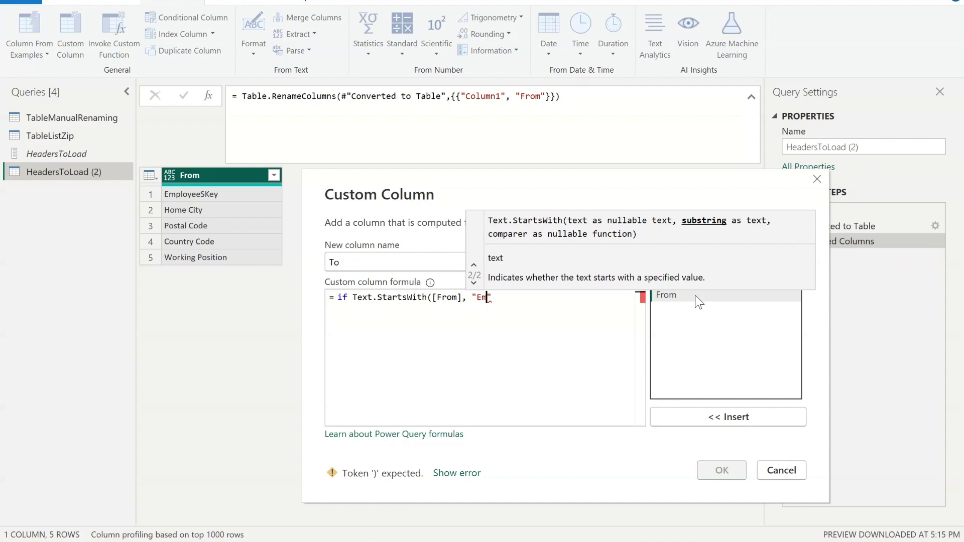
{"action": "type", "text": "yee\") "}
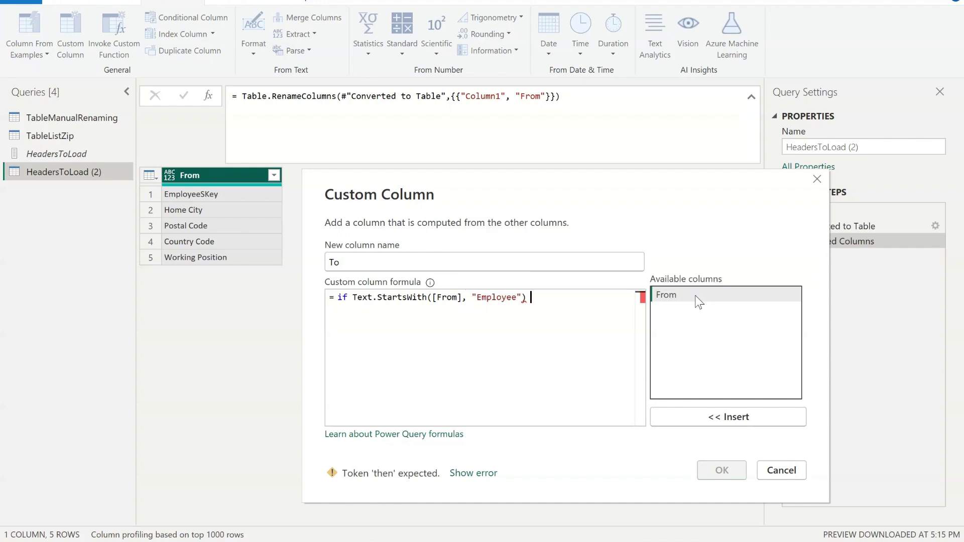
{"action": "type", "text": "then"}
{"action": "double_click", "coordinate": [699, 296]}
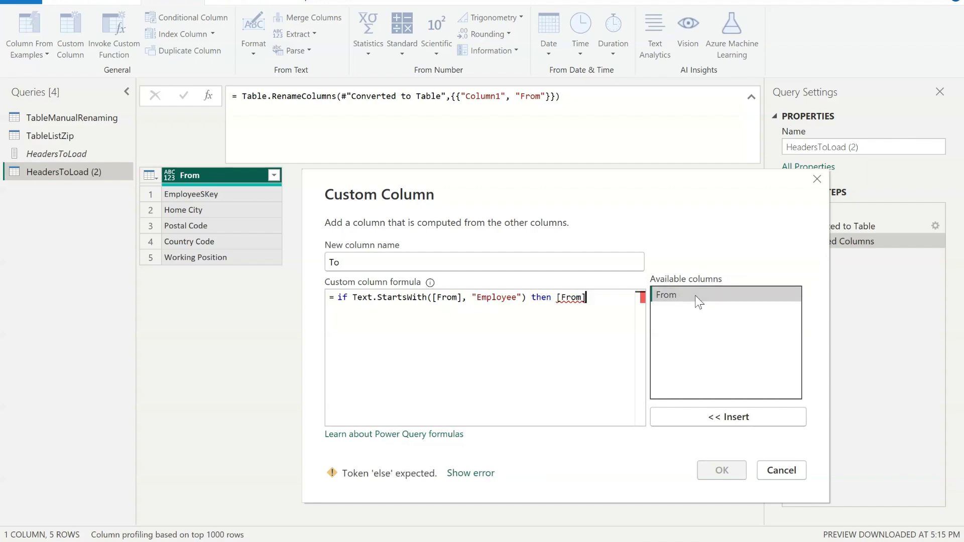
{"action": "key", "text": "Return"}
{"action": "type", "text": "e"}
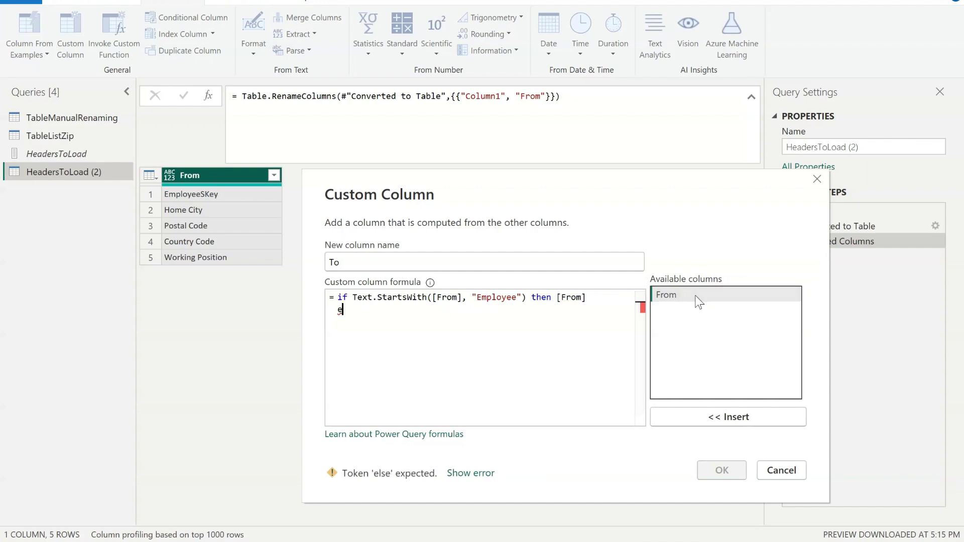
{"action": "type", "text": "lse"}
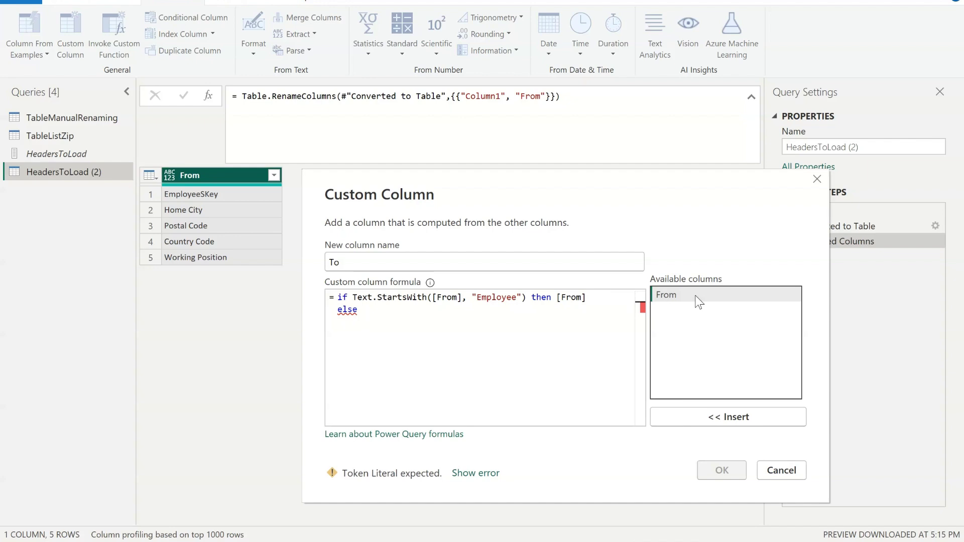
{"action": "type", "text": "\""}
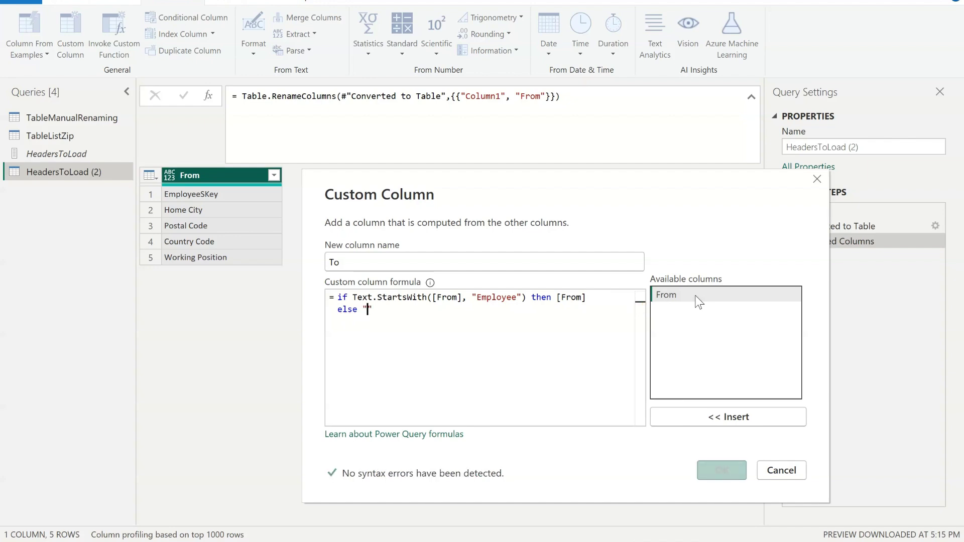
{"action": "type", "text": "Employee\""}
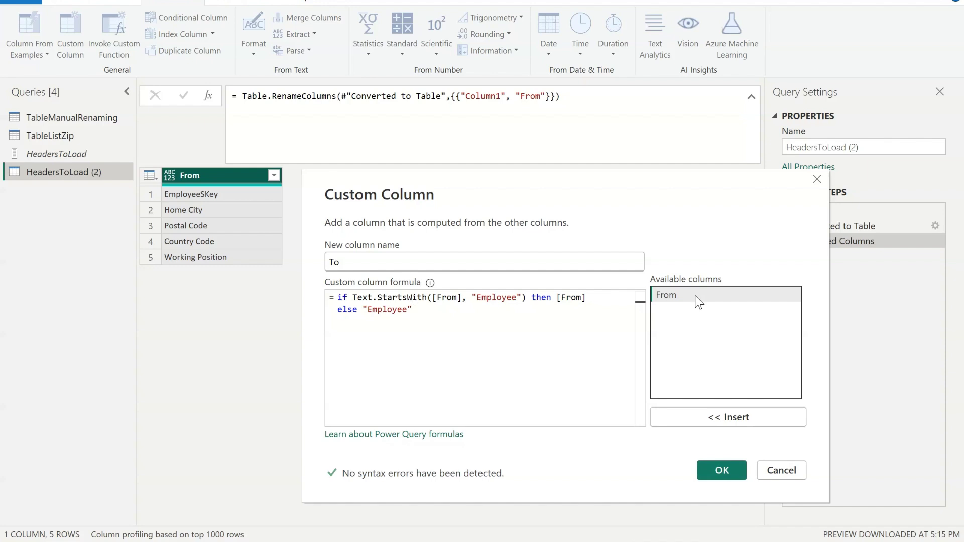
{"action": "type", "text": " & \" \" &"}
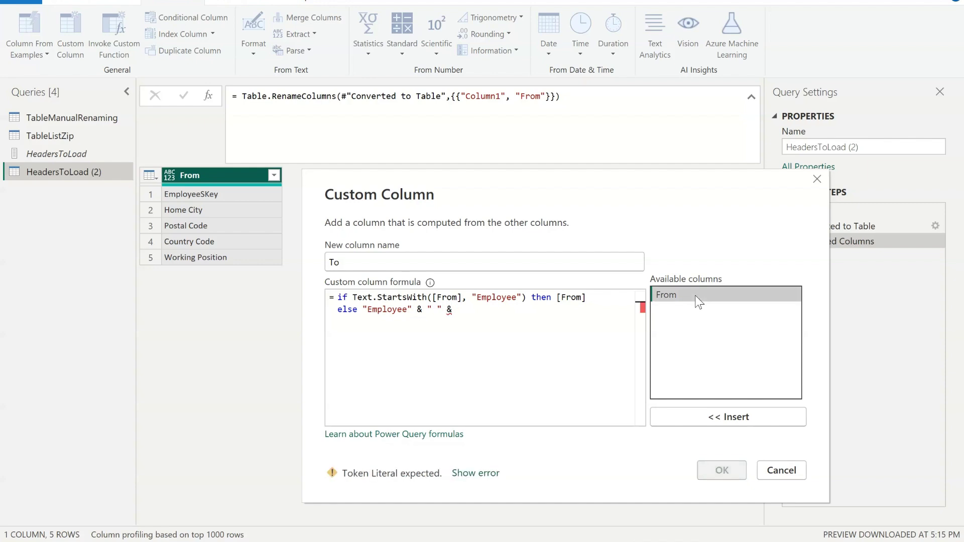
{"action": "double_click", "coordinate": [699, 296]}
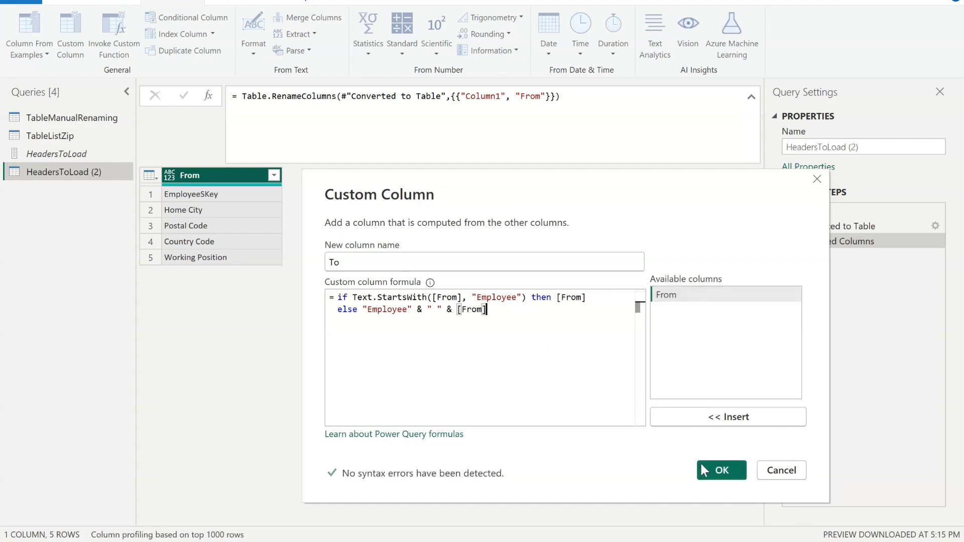
{"action": "left_click", "coordinate": [722, 471]}
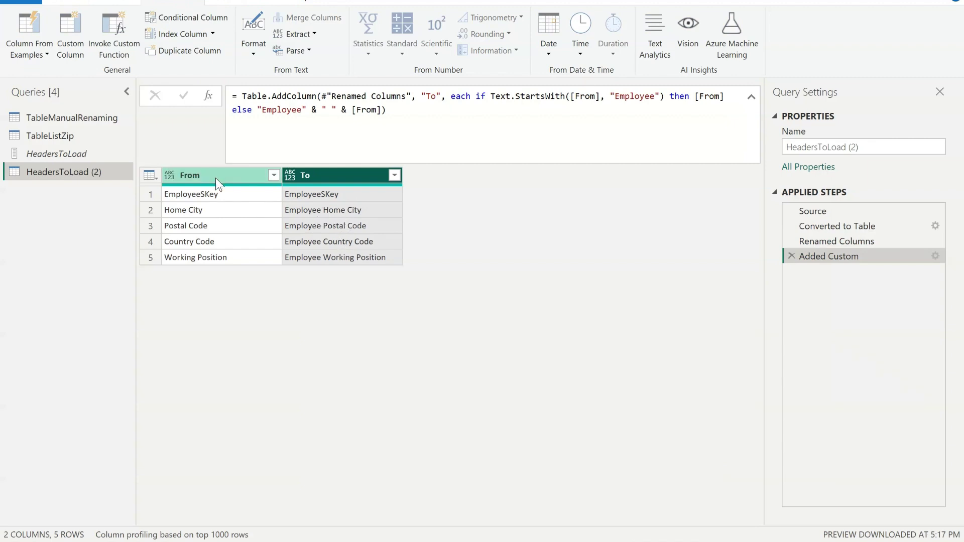
Set the data type of both the From and To columns to Text
{"action": "left_click", "coordinate": [167, 178]}
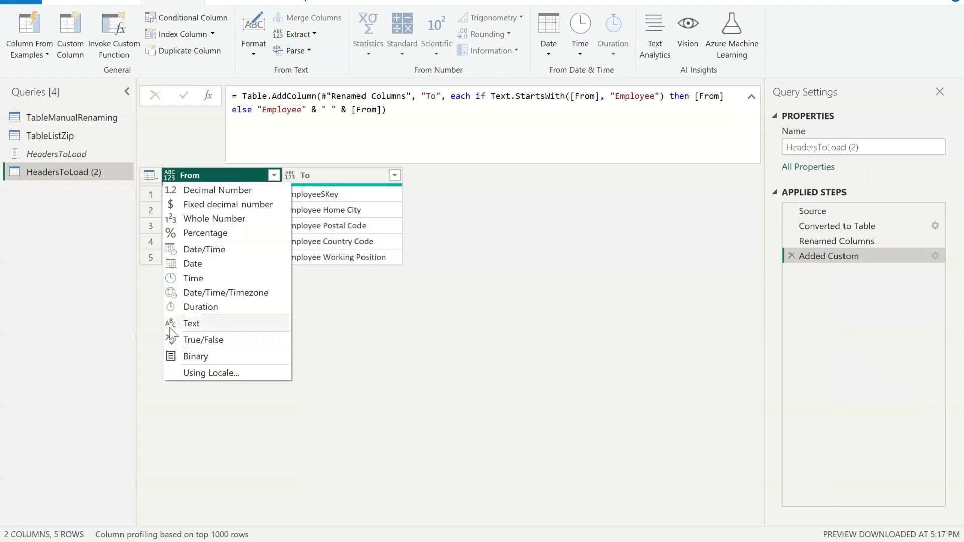
{"action": "left_click", "coordinate": [190, 322]}
{"action": "left_click", "coordinate": [289, 177]}
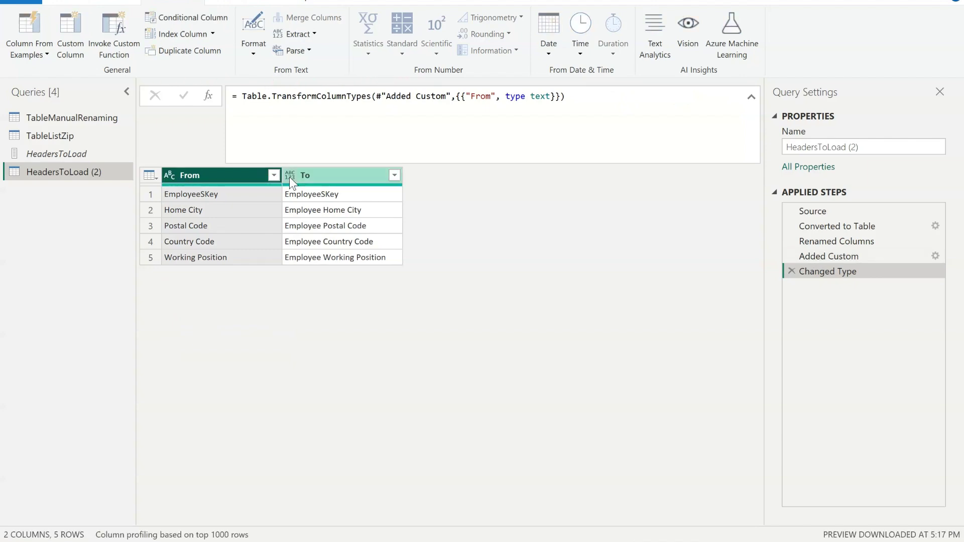
{"action": "left_click", "coordinate": [304, 325]}
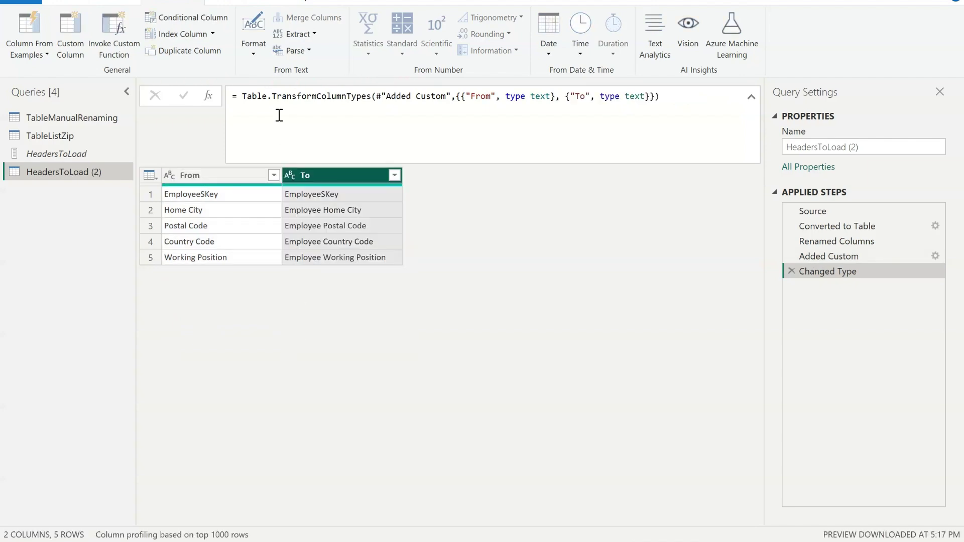
In TableListZip, rename EmployeeSKey to EmployeeSKey1 and select that fixed rename pair in the formula
{"action": "left_click", "coordinate": [77, 136]}
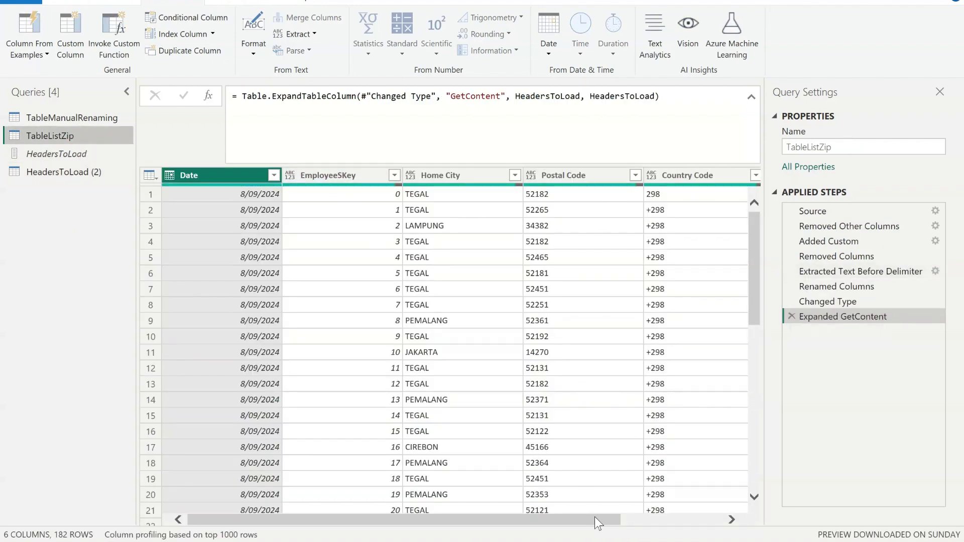
{"action": "left_click_drag", "start_coordinate": [597, 522], "coordinate": [523, 514]}
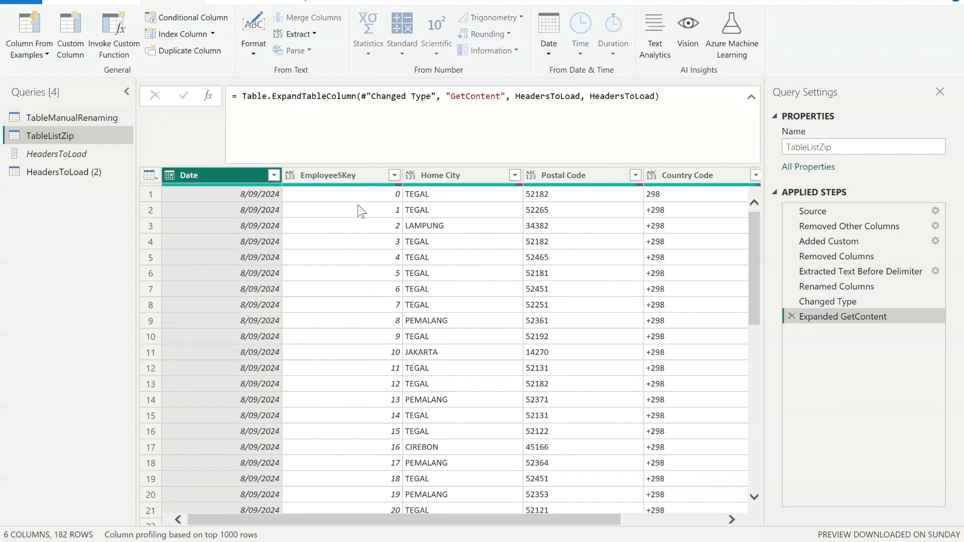
{"action": "left_click_drag", "start_coordinate": [578, 530], "coordinate": [234, 436]}
{"action": "left_click", "coordinate": [367, 176]}
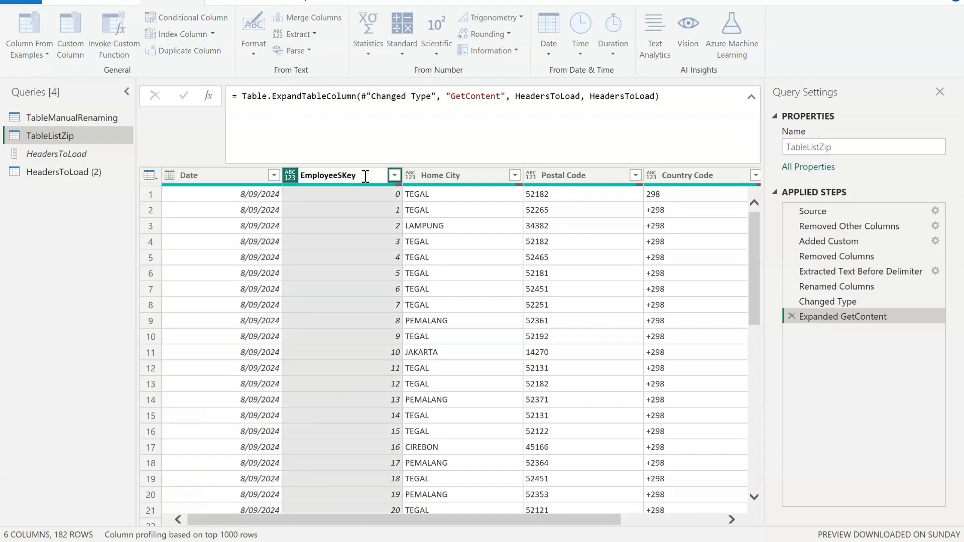
{"action": "type", "text": "1"}
{"action": "key", "text": "Return"}
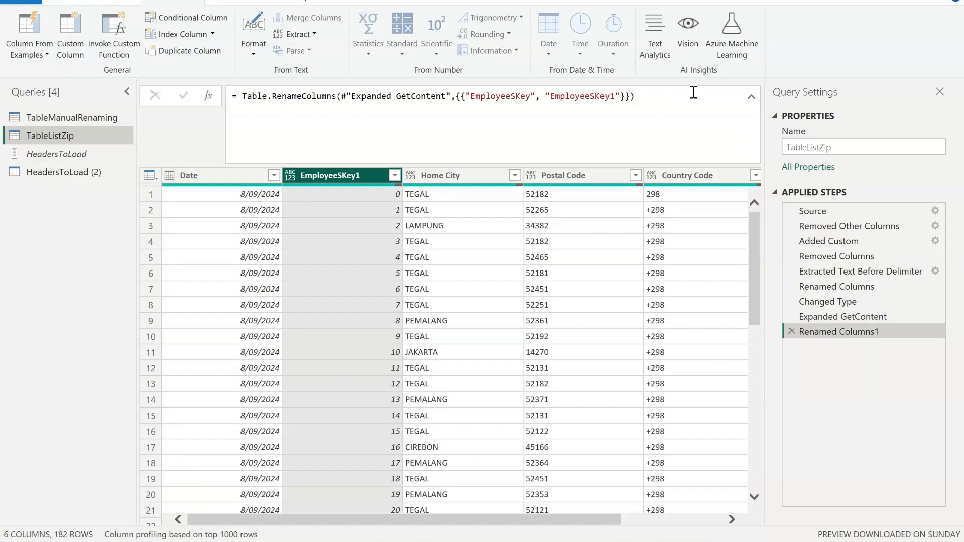
{"action": "left_click_drag", "start_coordinate": [463, 96], "coordinate": [625, 97]}
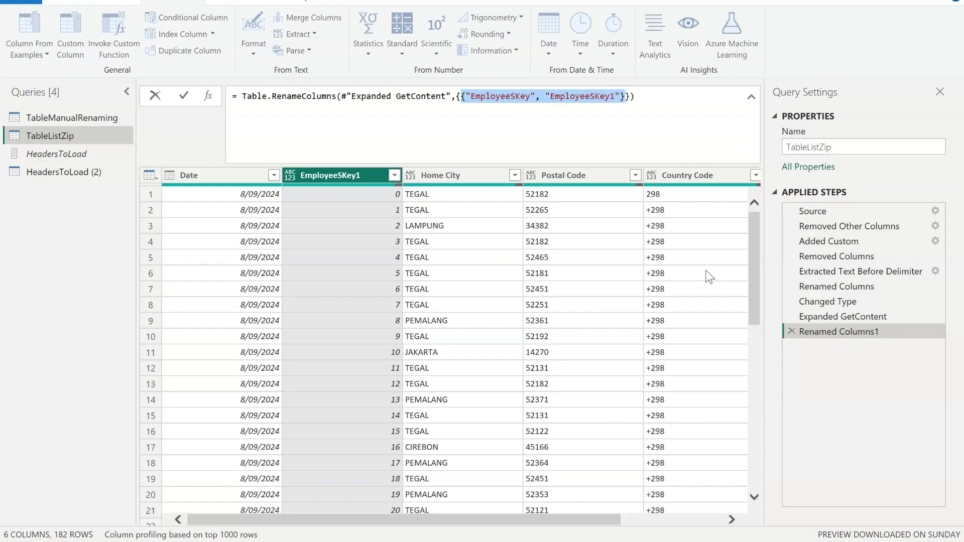
Replace the fixed pair with List.Zip(#"HeadersToLoad (2)"[From], #"HeadersToLoad (2)"[To])
{"action": "key", "text": "BackSpace"}
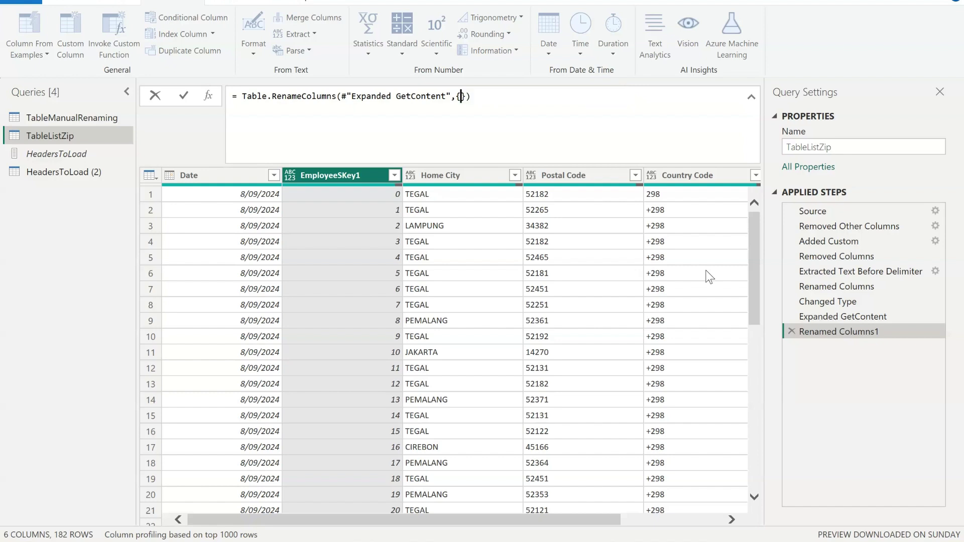
{"action": "key", "text": "Delete"}
{"action": "key", "text": "BackSpace"}
{"action": "key", "text": "BackSpace"}
{"action": "key", "text": "BackSpace"}
{"action": "type", "text": ", List.Zip"}
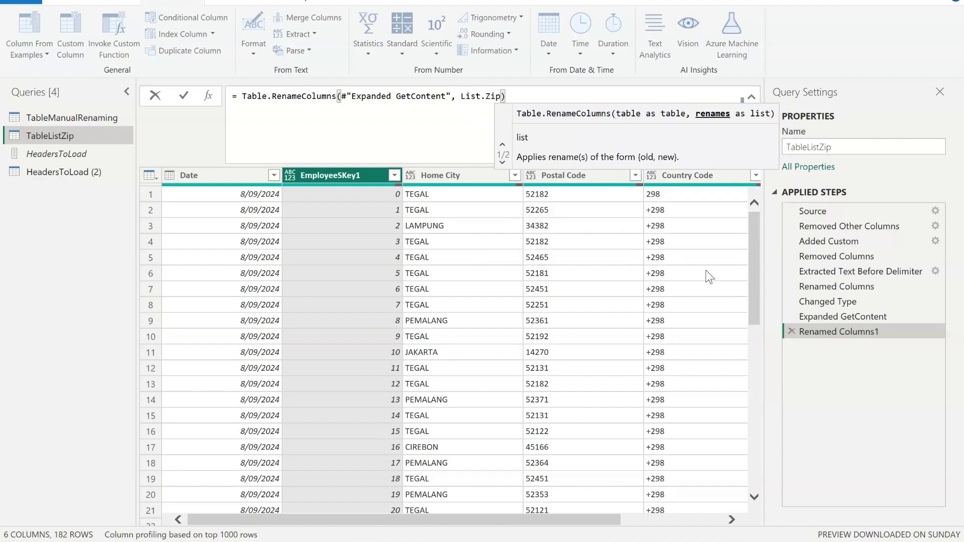
{"action": "type", "text": "("}
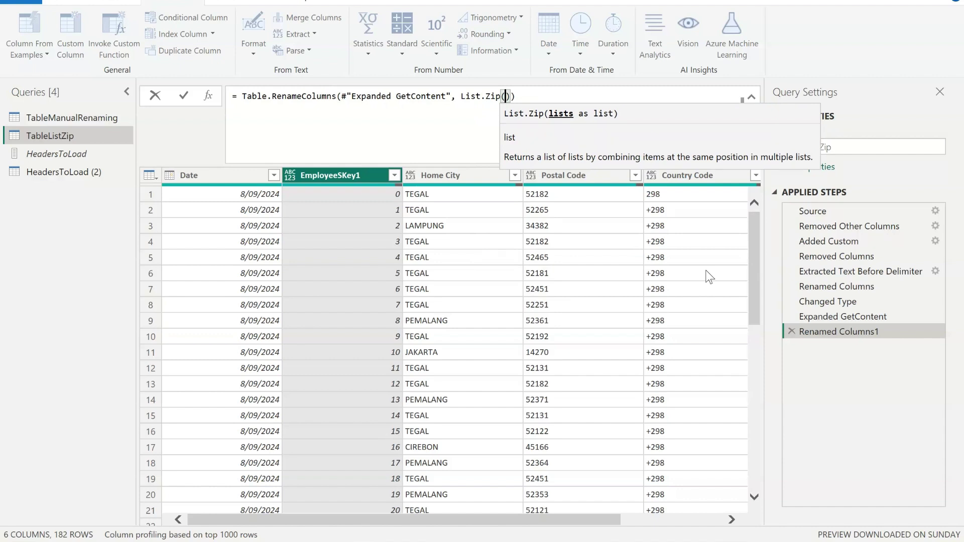
{"action": "type", "text": "Headers"}
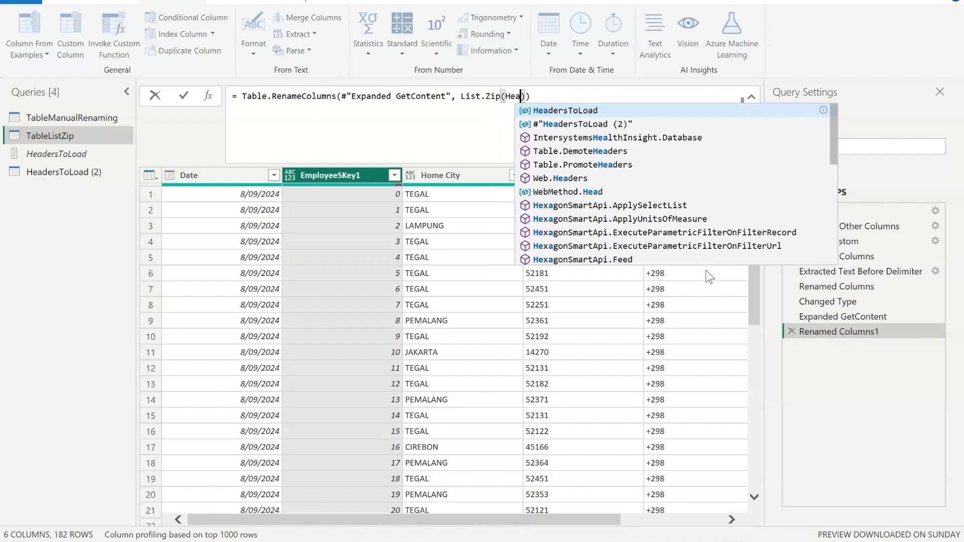
{"action": "key", "text": "Down"}
{"action": "key", "text": "Tab"}
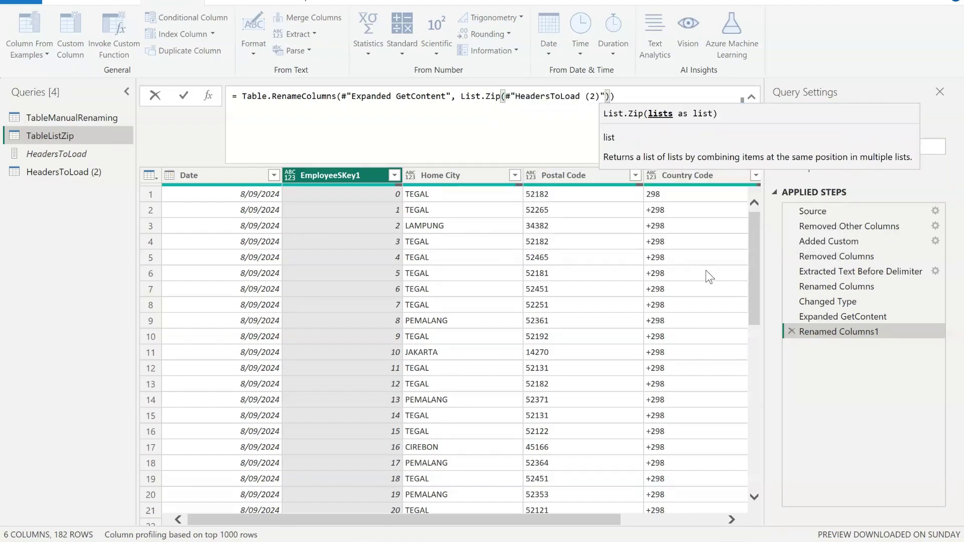
{"action": "type", "text": "["}
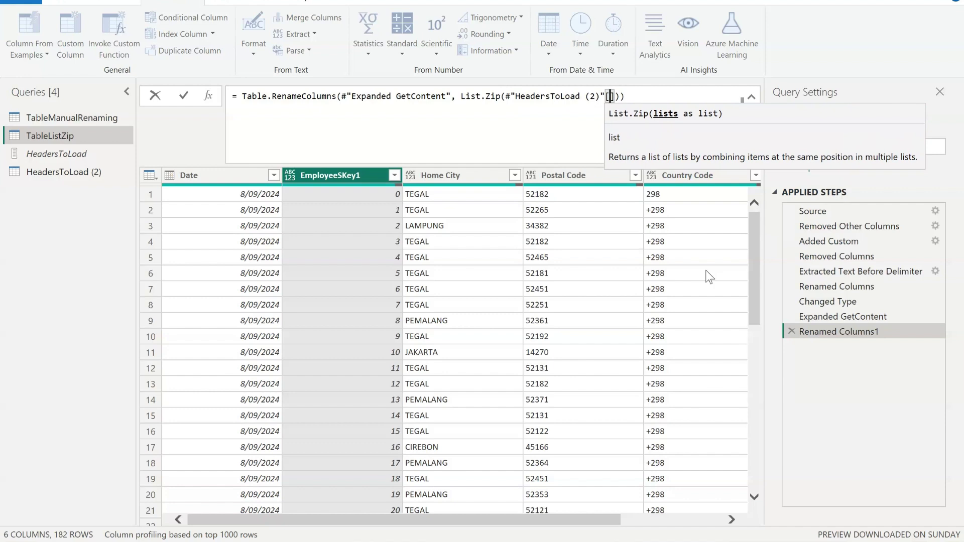
{"action": "type", "text": "From"}
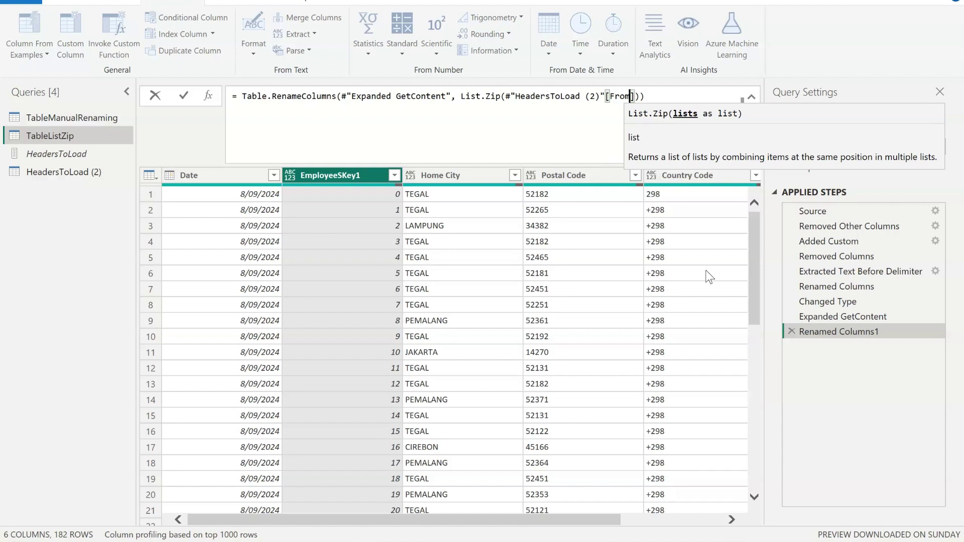
{"action": "type", "text": "]"}
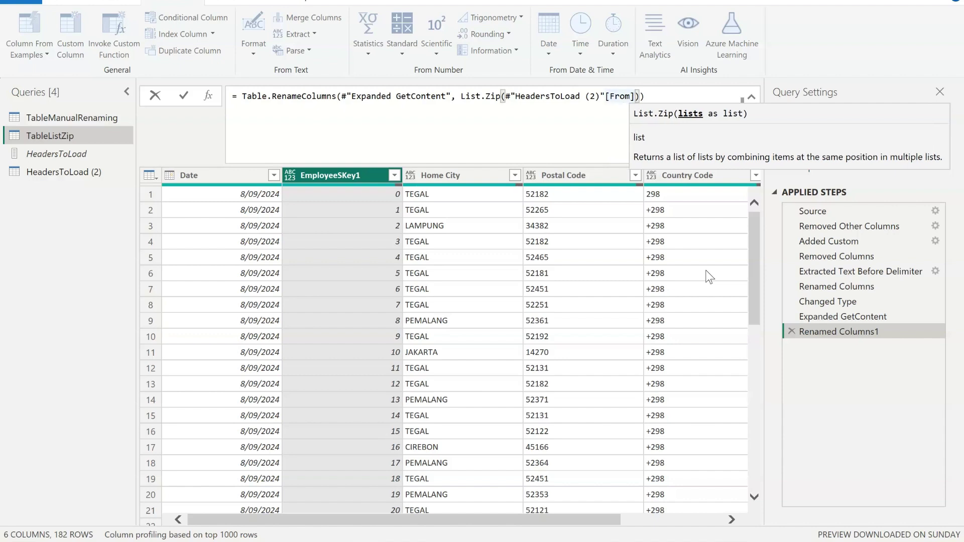
{"action": "type", "text": ", "}
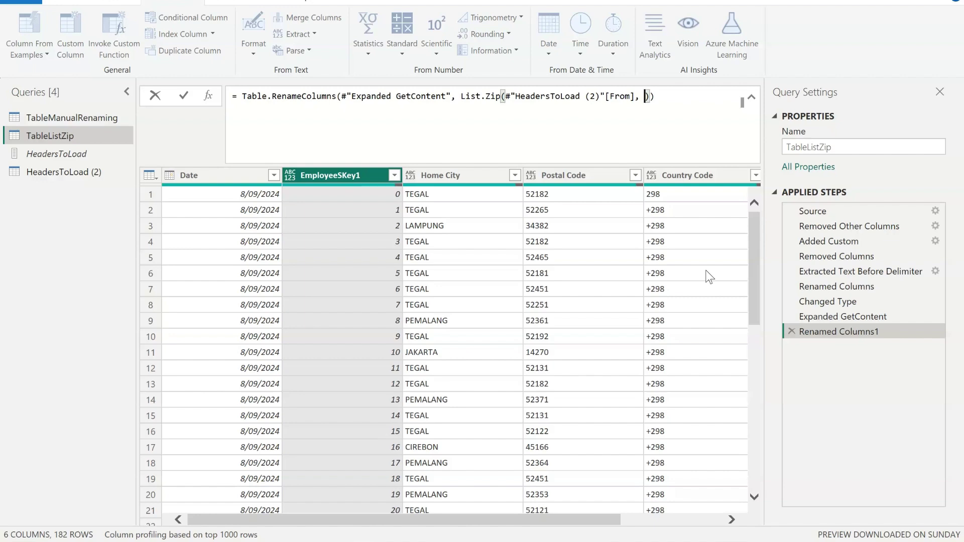
{"action": "type", "text": "#\"Heade"}
{"action": "key", "text": "Down"}
{"action": "key", "text": "Tab"}
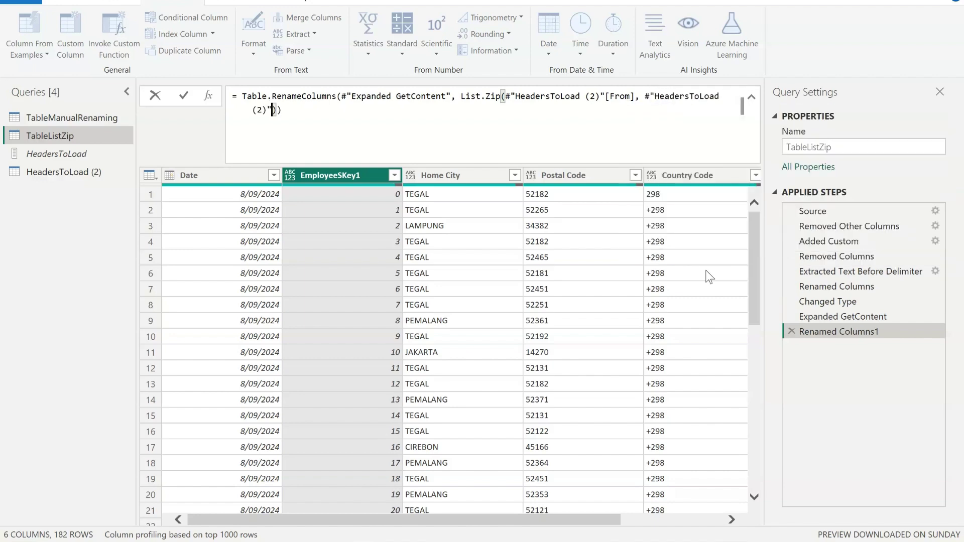
{"action": "type", "text": "[To]"}
{"action": "key", "text": "End"}
Fix the argument-count error by wrapping the two List.Zip lists in braces
{"action": "left_click", "coordinate": [184, 95]}
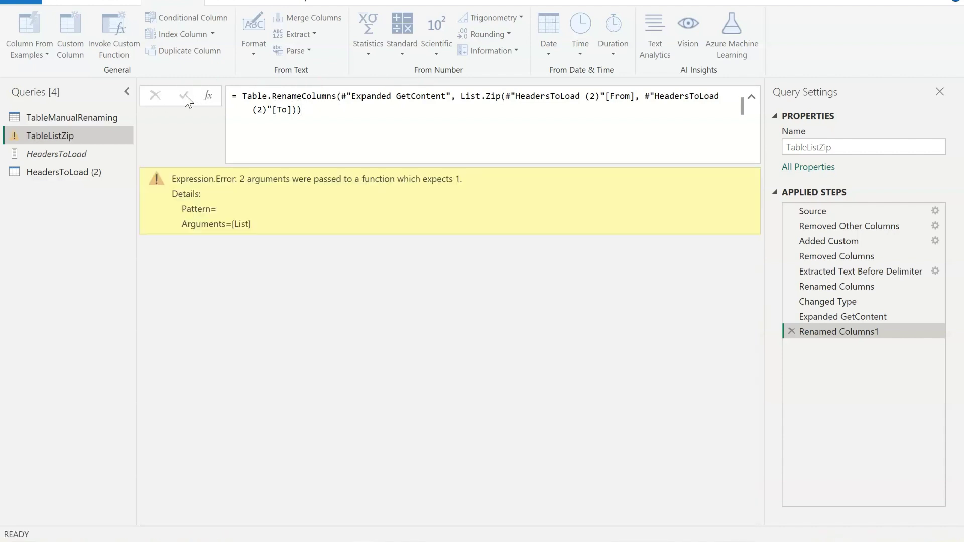
{"action": "left_click", "coordinate": [508, 96]}
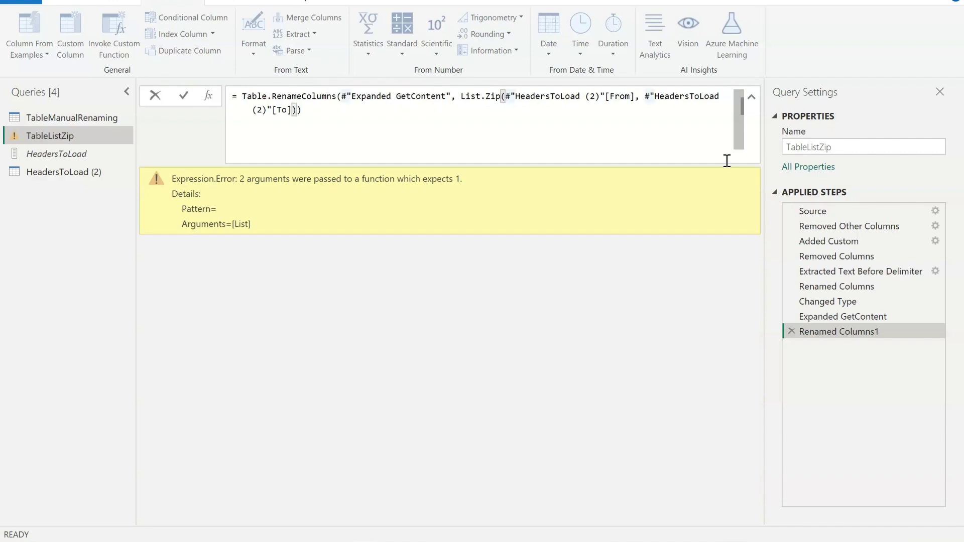
{"action": "type", "text": "{"}
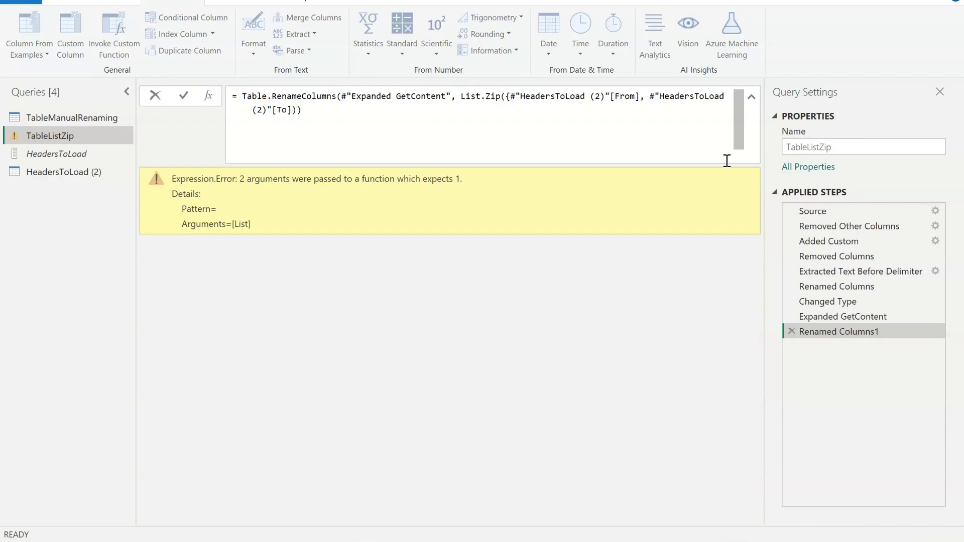
{"action": "left_click", "coordinate": [296, 110]}
{"action": "type", "text": "}"}
{"action": "left_click", "coordinate": [195, 97]}
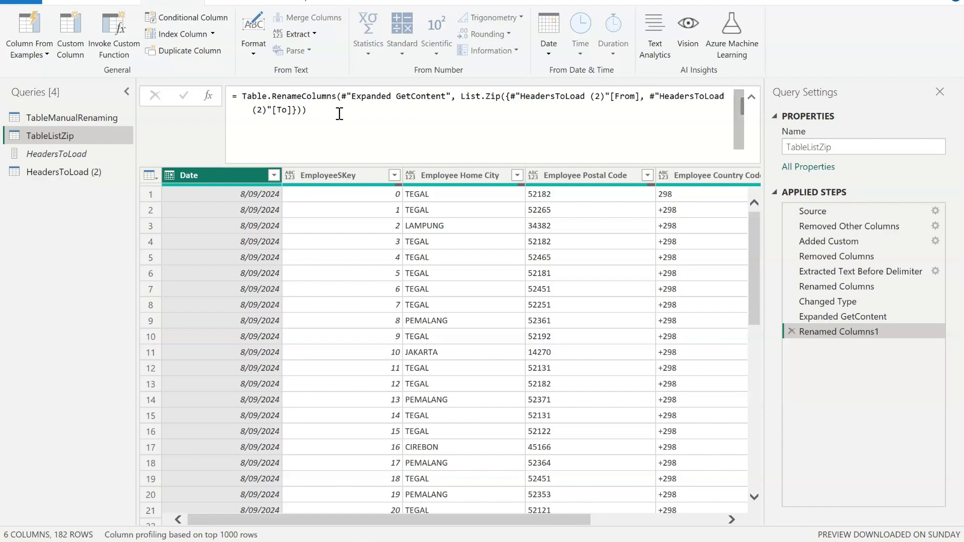
Check the headers Employee Home City, Employee Postal Code and Employee Country Code
{"action": "left_click", "coordinate": [382, 175]}
{"action": "left_click", "coordinate": [482, 175]}
{"action": "left_click", "coordinate": [597, 176]}
{"action": "left_click", "coordinate": [698, 175]}
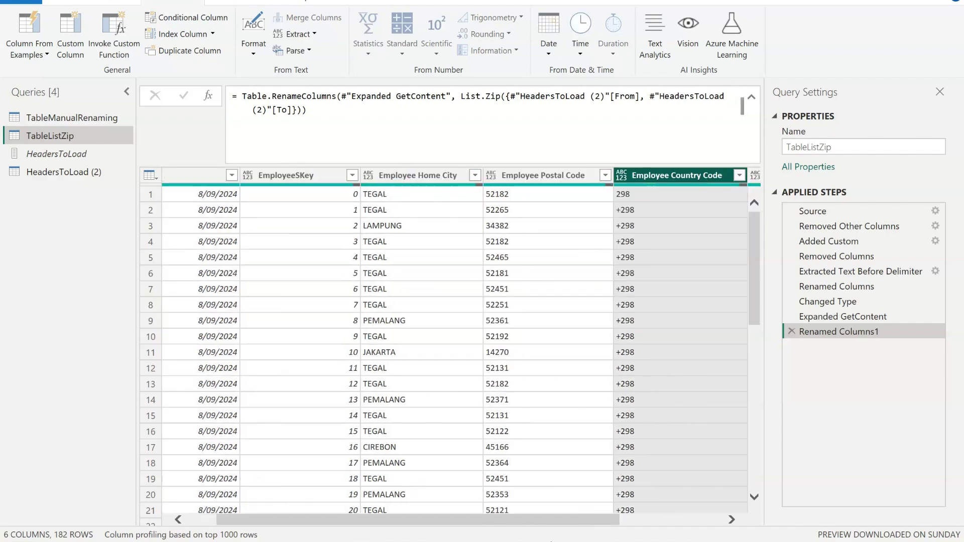